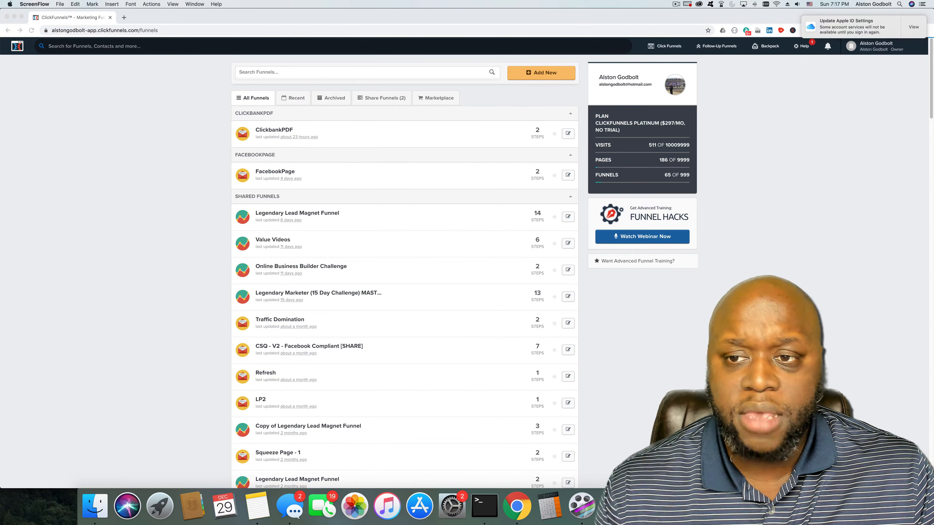
# In the action funnels, start a new action funnel named YouTube Test with the group tag YTT.
pyautogui.click(717, 46)
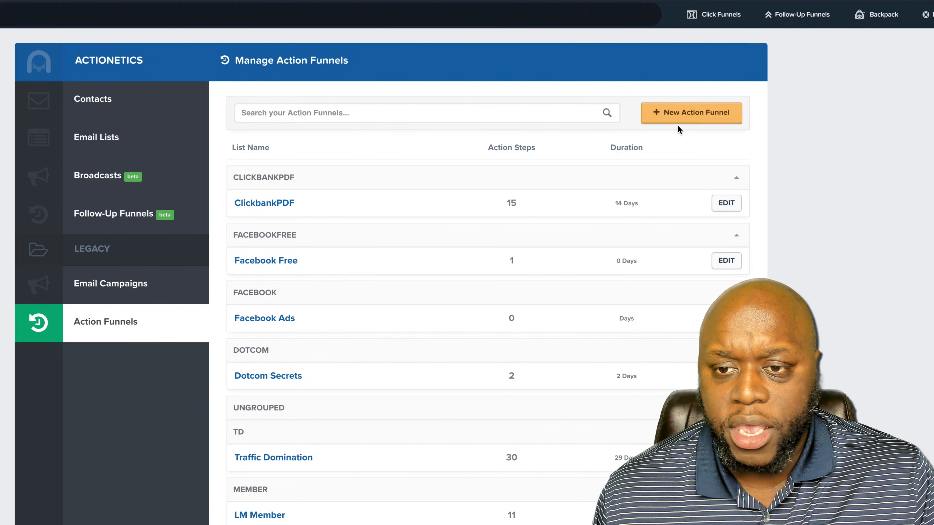
pyautogui.click(689, 117)
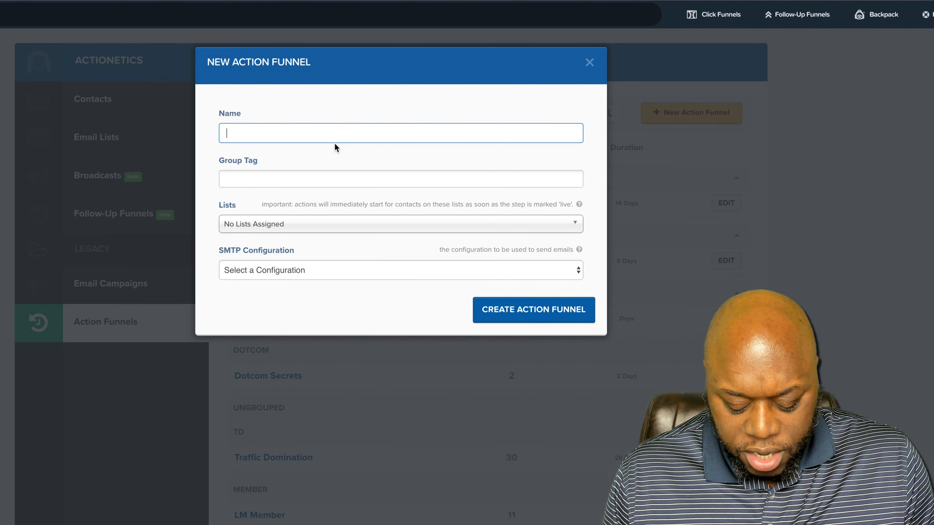
pyautogui.write('YouTube')
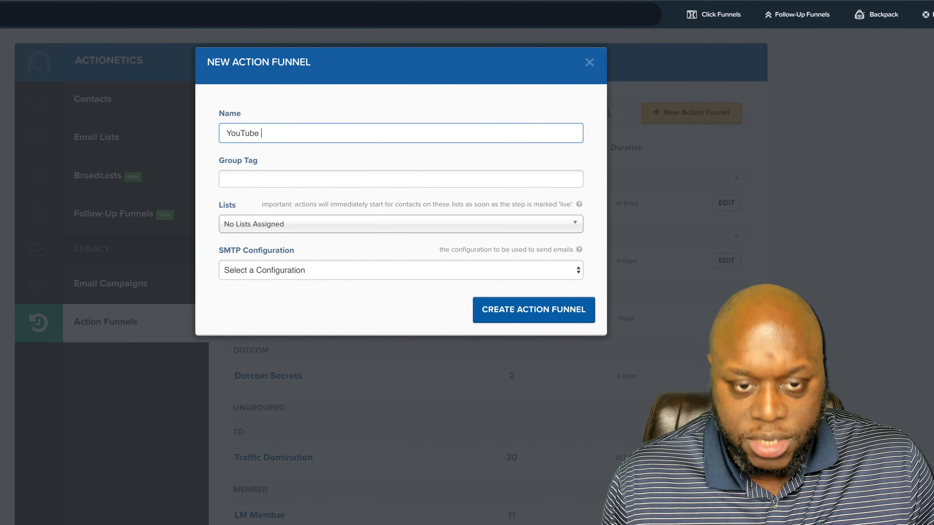
pyautogui.write(' Test')
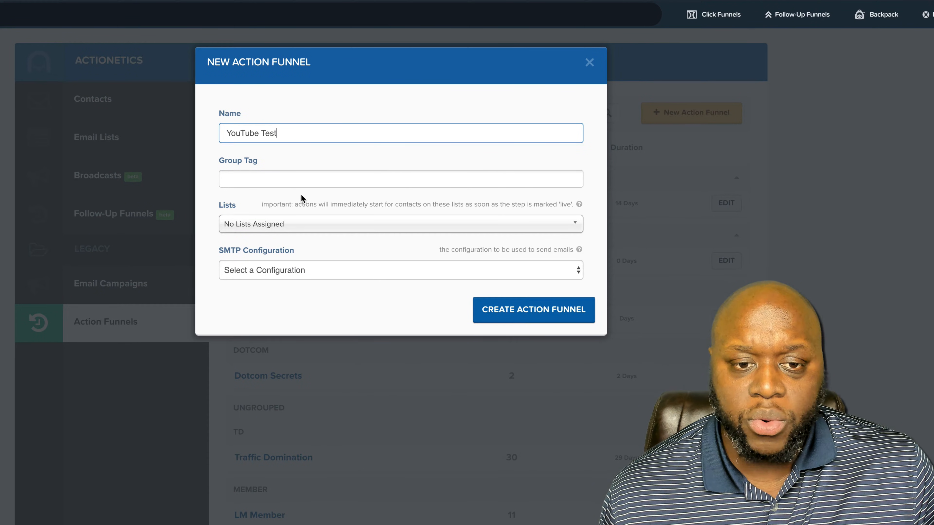
pyautogui.click(299, 177)
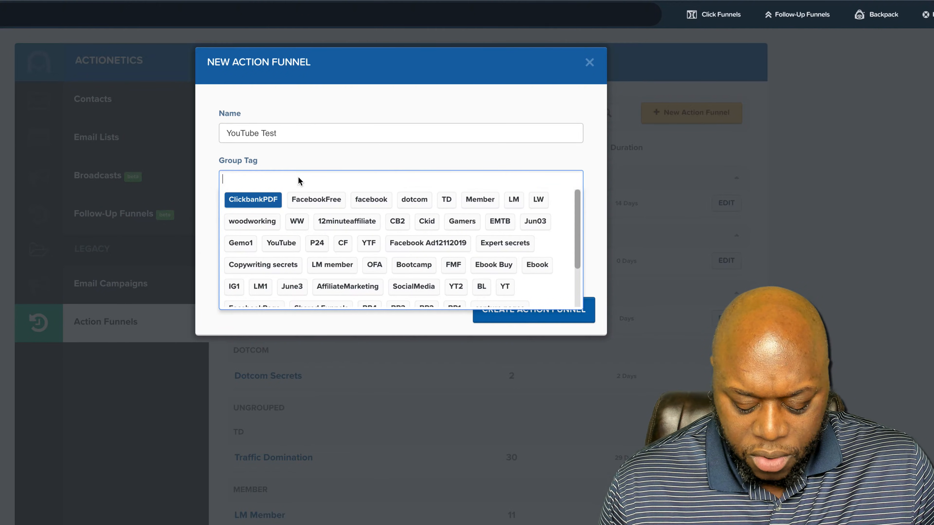
pyautogui.write('YTT')
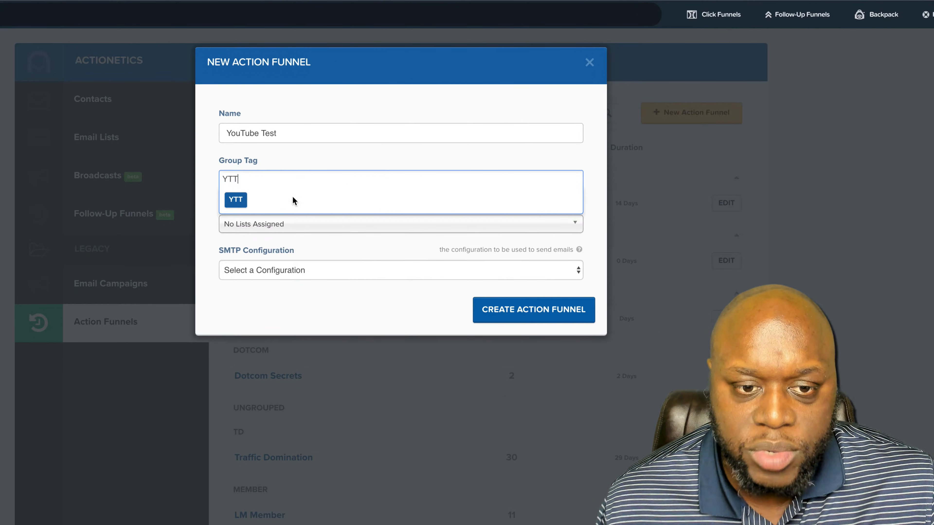
pyautogui.click(240, 199)
# Leave the new funnel without an assigned list, choose Sendgrid as its SMTP configuration, and create it.
pyautogui.click(260, 226)
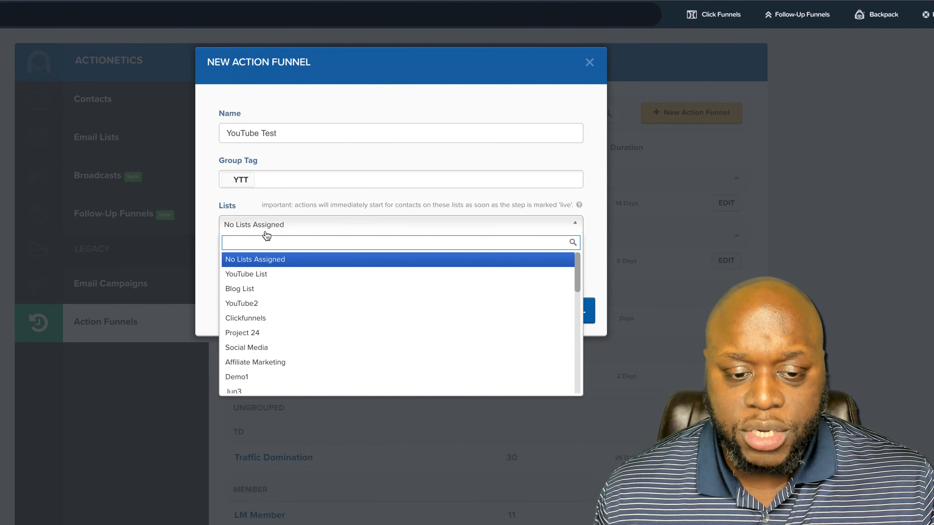
pyautogui.scroll(-5, 350, 319)
pyautogui.scroll(-4, 360, 338)
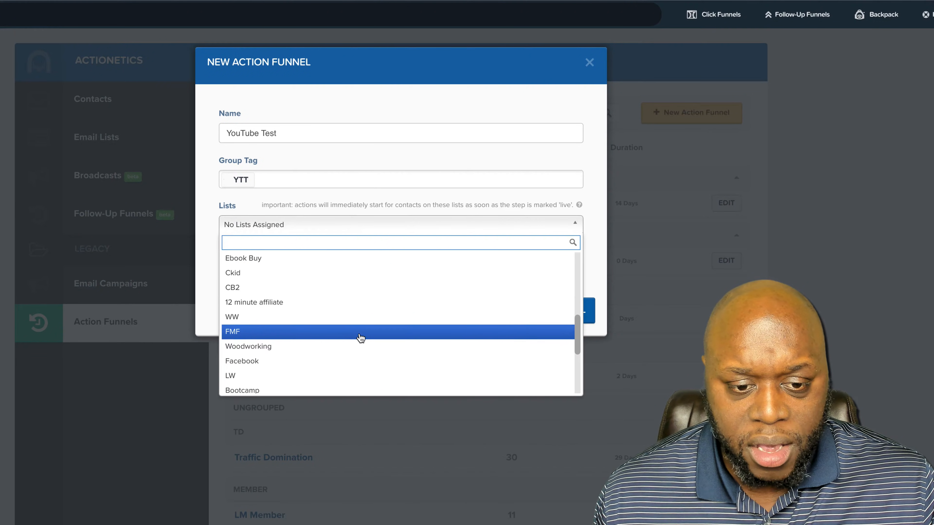
pyautogui.scroll(-3, 359, 339)
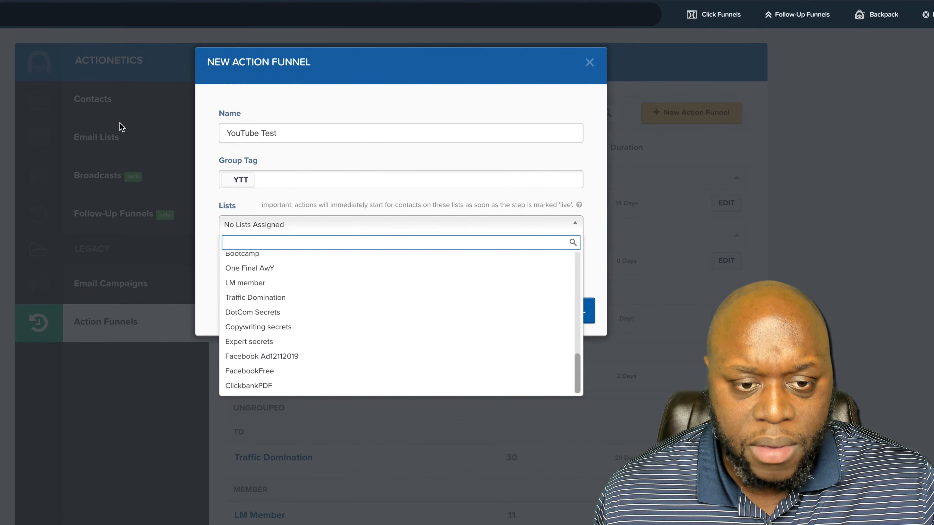
pyautogui.click(209, 183)
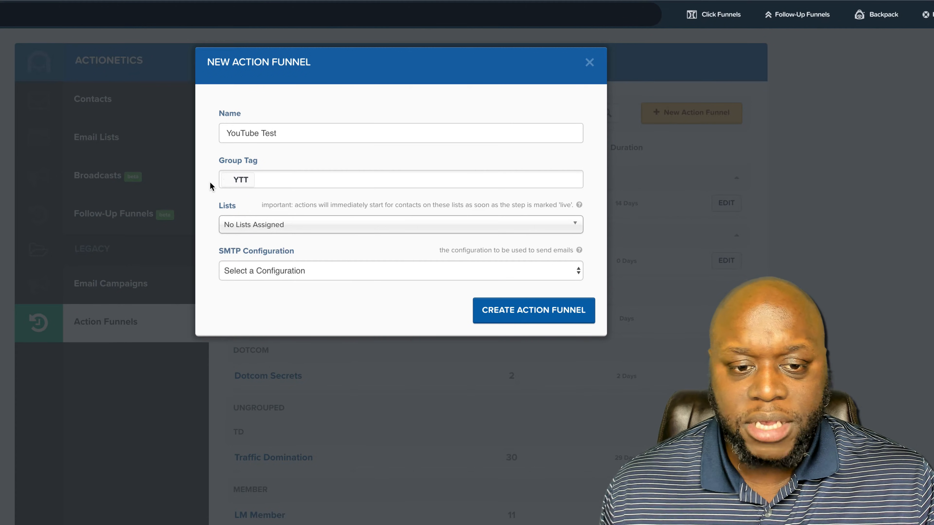
pyautogui.click(271, 275)
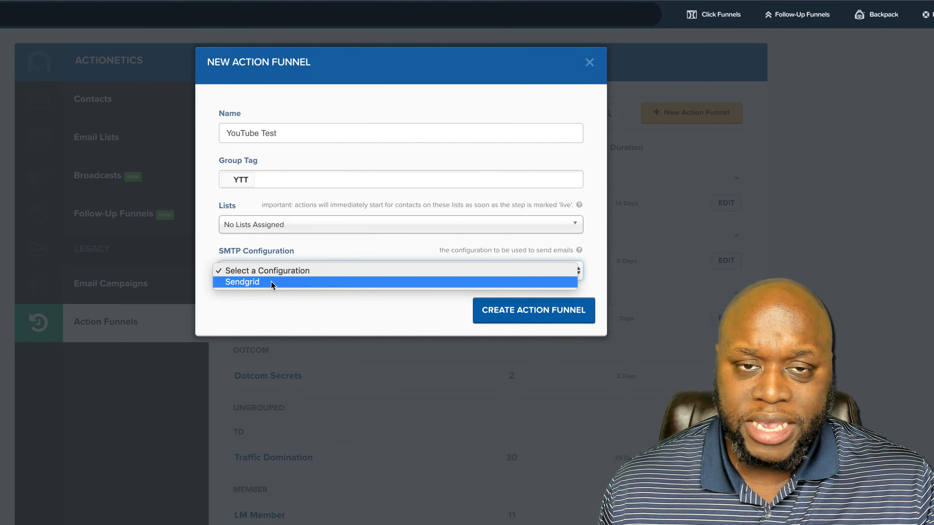
pyautogui.click(271, 283)
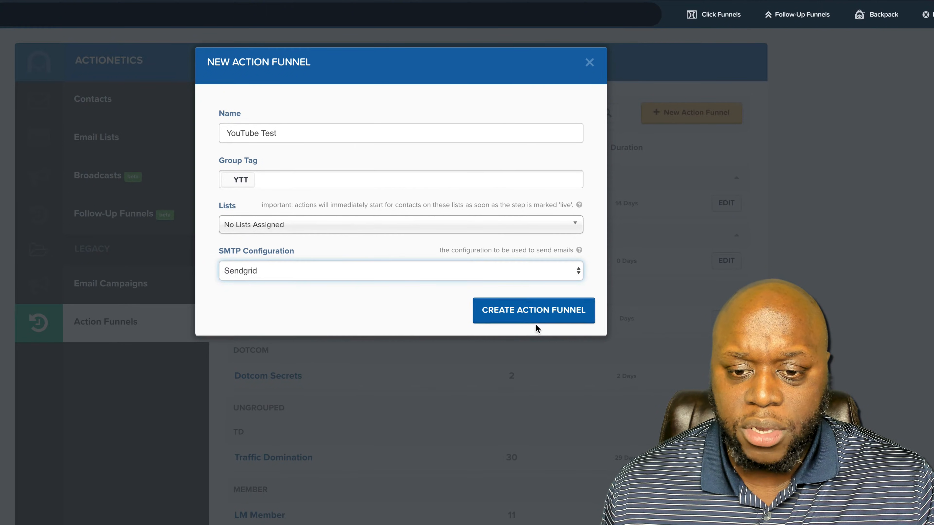
pyautogui.click(536, 313)
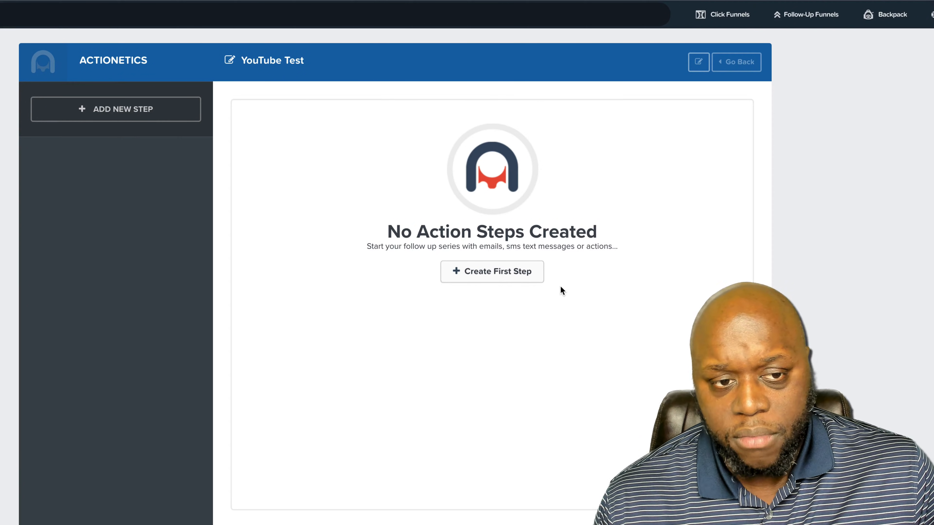
# Add a send-email funnel step named Day 1 that triggers after 1 day.
pyautogui.click(114, 109)
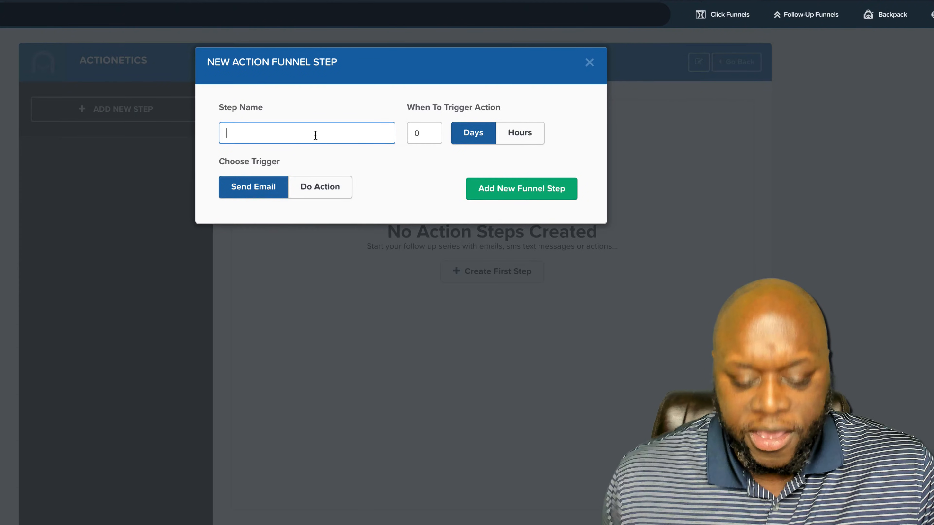
pyautogui.write('Day 1')
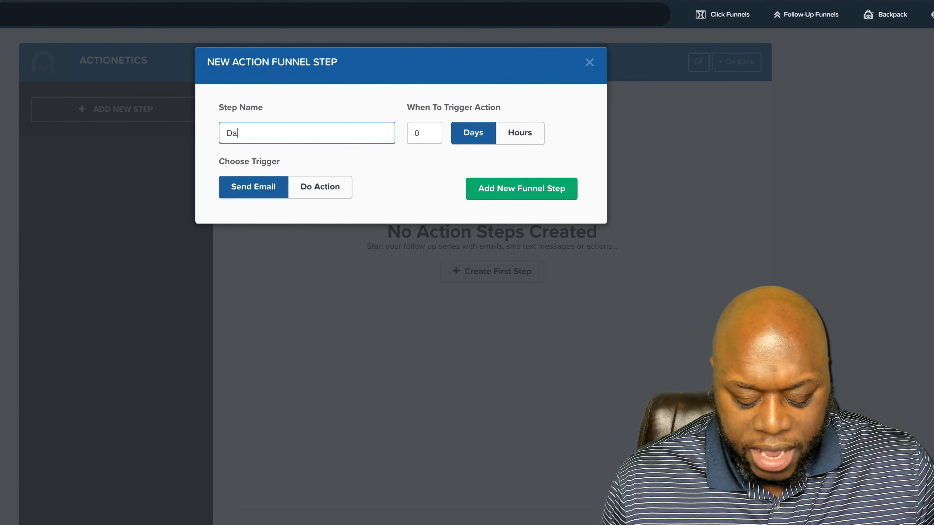
pyautogui.click(430, 136)
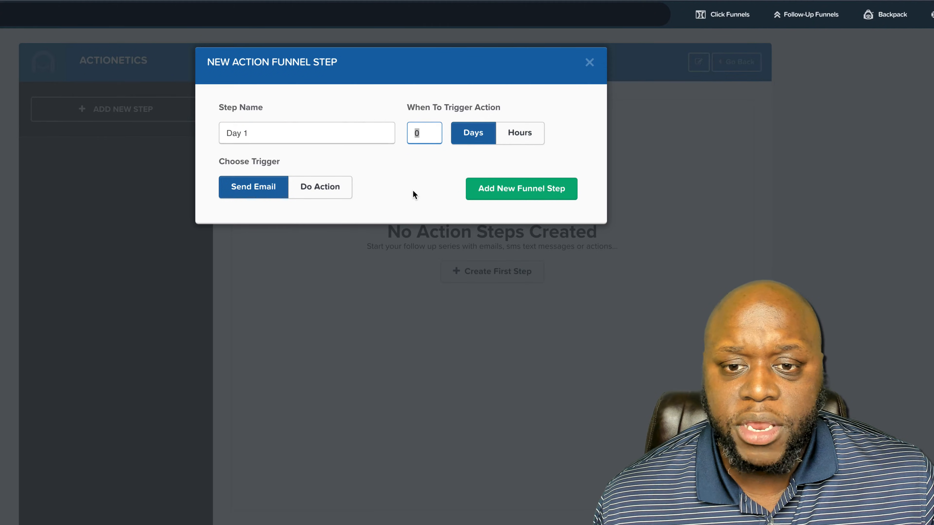
pyautogui.write('1')
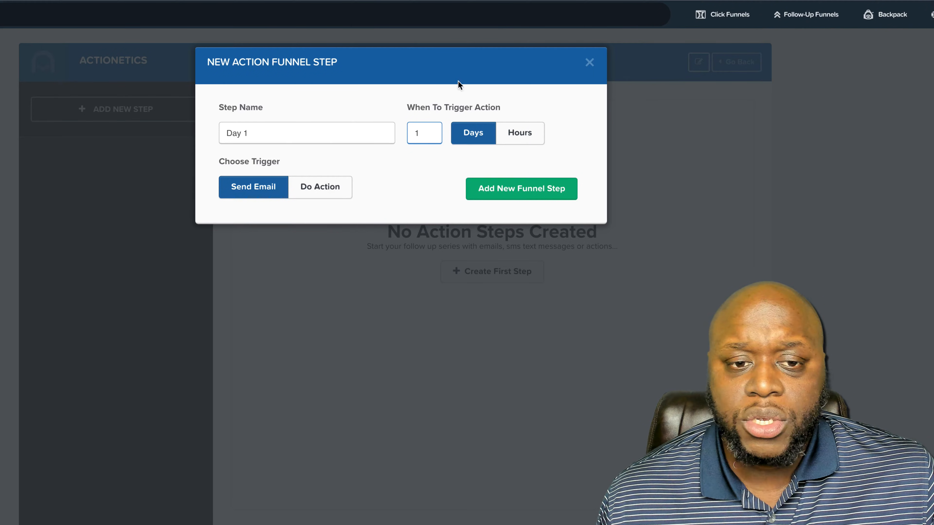
pyautogui.click(510, 188)
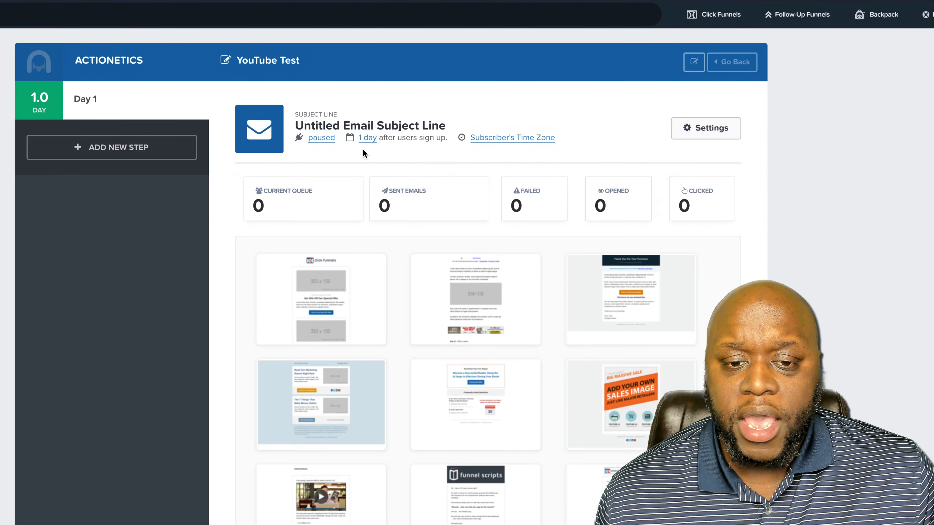
# Update the Day 1 email settings with the sender's full name and the subject "Day 1, of your new life".
pyautogui.moveTo(323, 289)
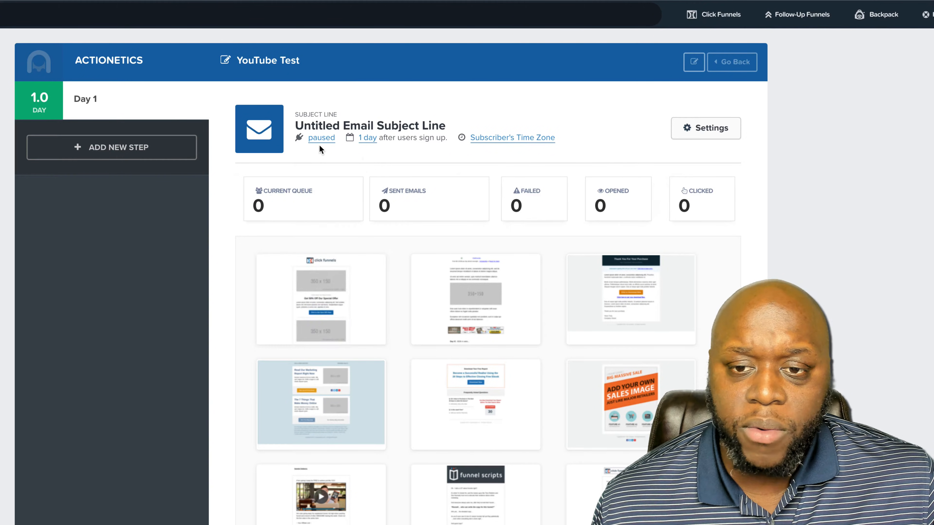
pyautogui.click(718, 135)
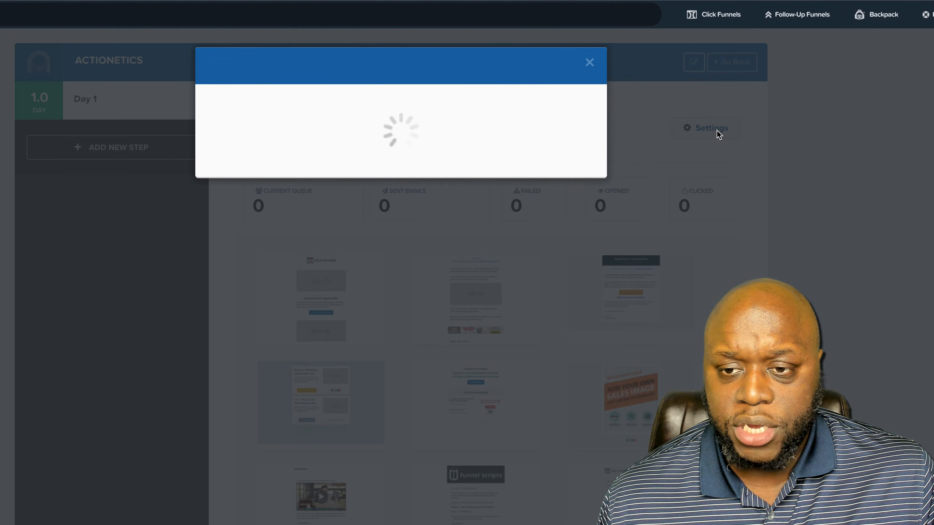
pyautogui.tripleClick(346, 150)
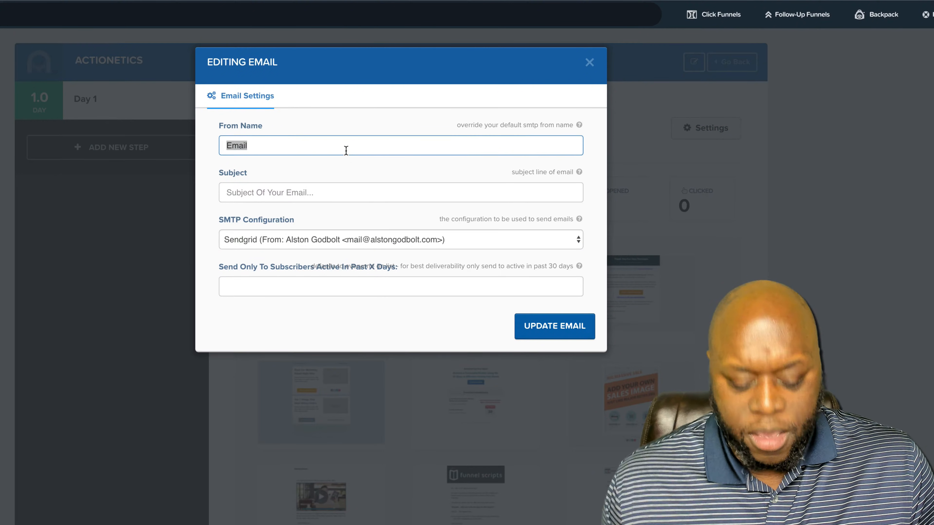
pyautogui.write('Alston Godbolt')
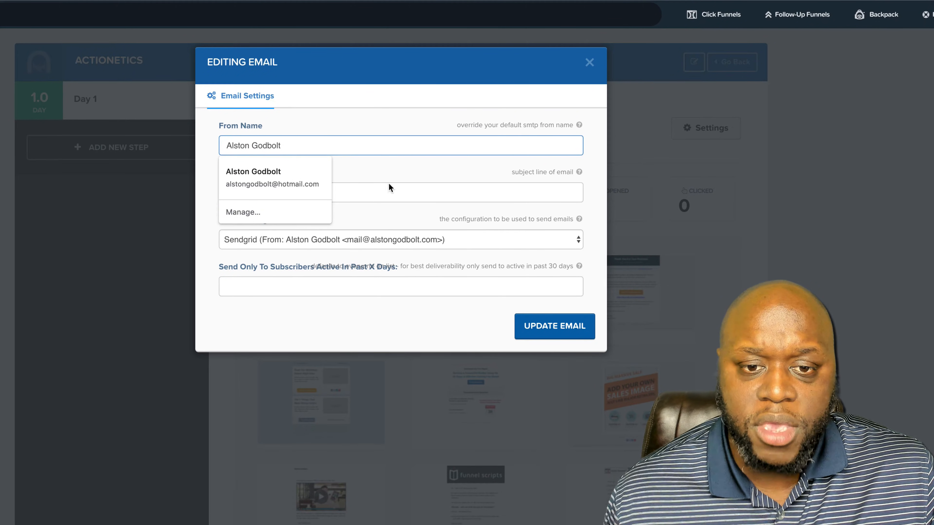
pyautogui.click(396, 185)
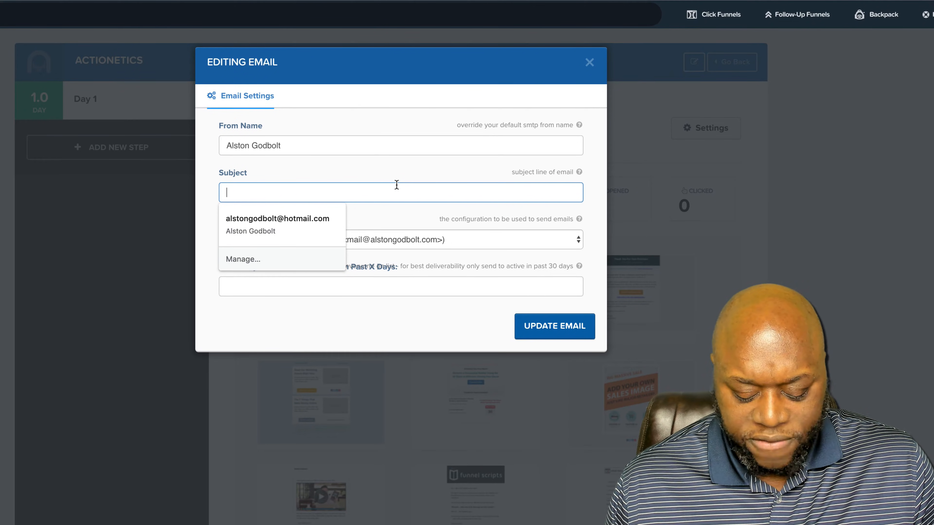
pyautogui.write('Day')
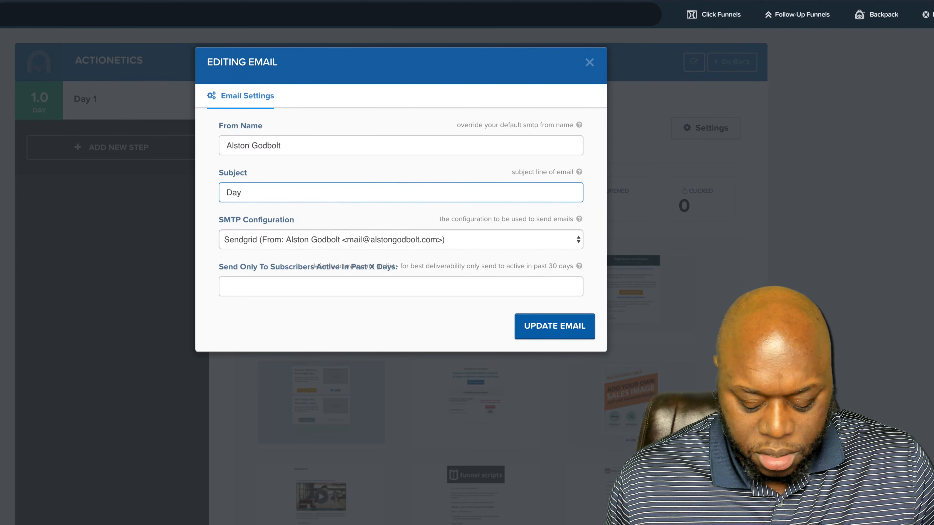
pyautogui.write(' 1,')
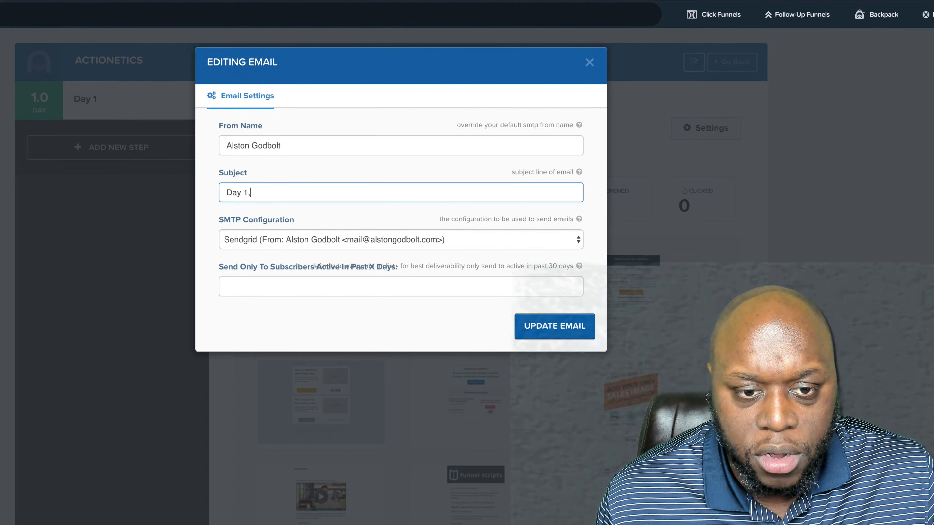
pyautogui.write(' of your n')
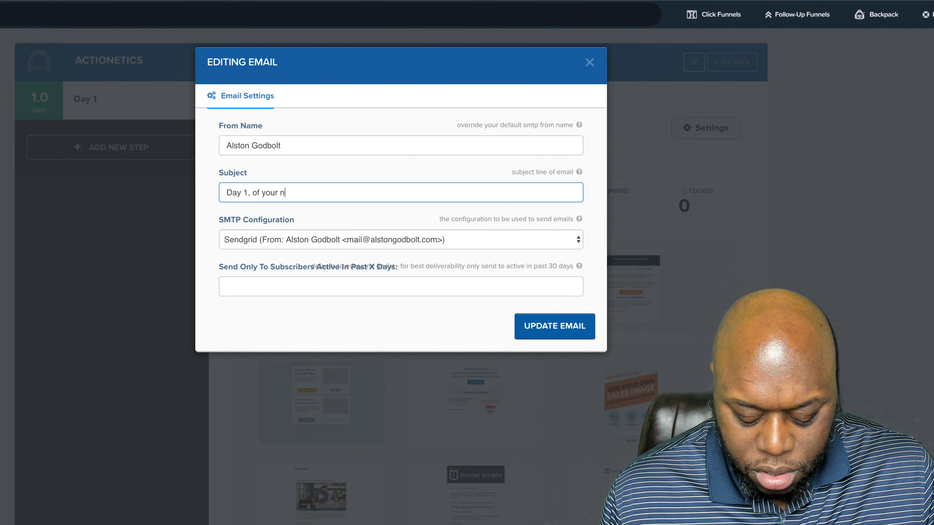
pyautogui.write('ew life')
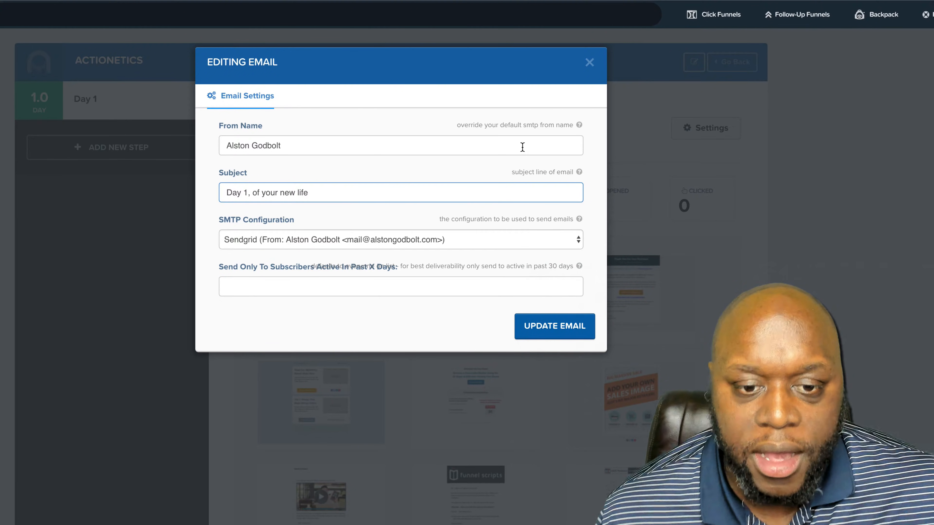
pyautogui.click(555, 335)
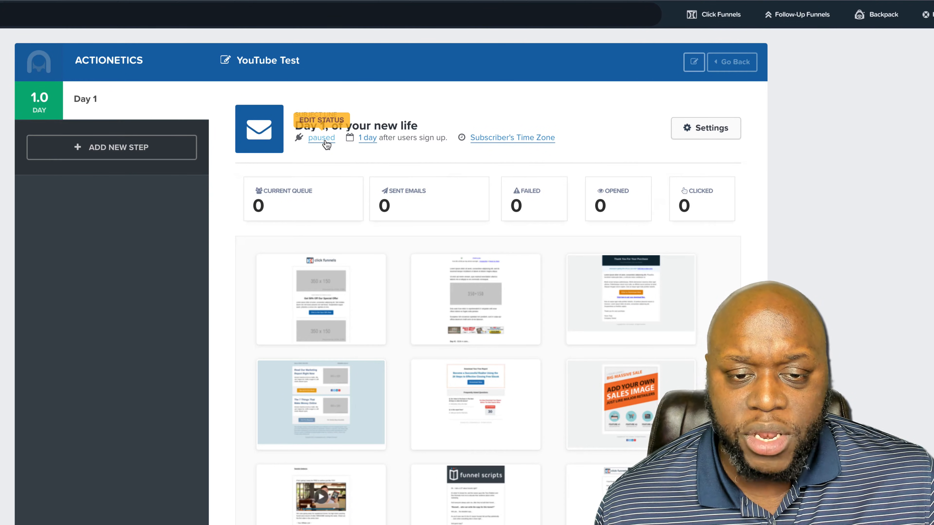
# Set the Day 1 step's sending status to live and update its action settings.
pyautogui.click(325, 141)
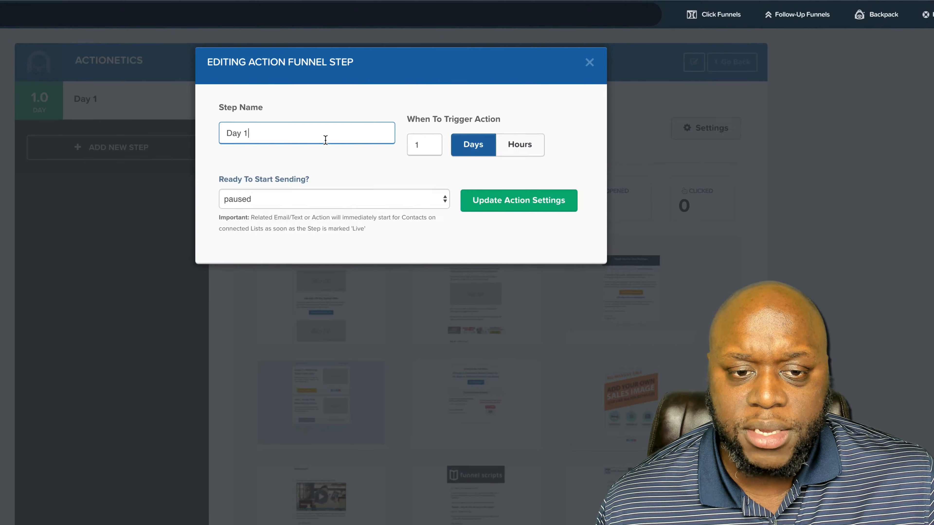
pyautogui.click(318, 201)
pyautogui.click(319, 211)
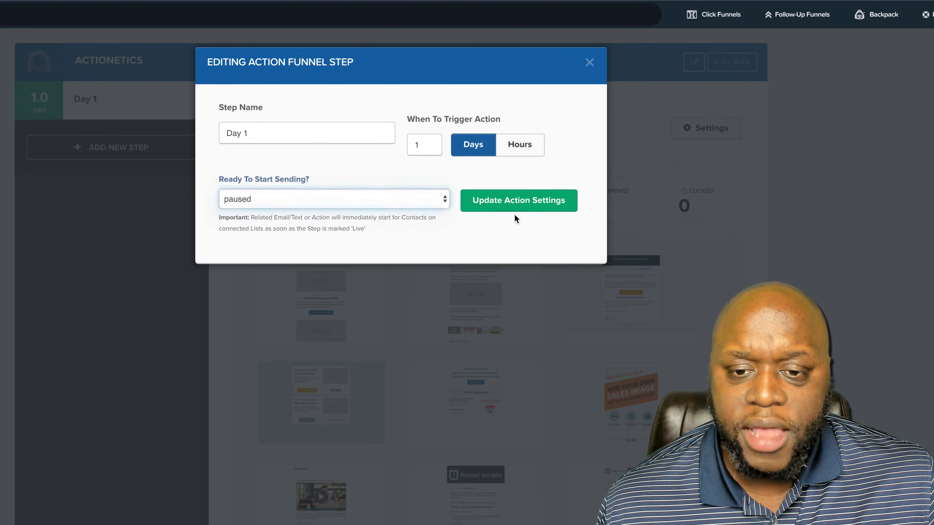
pyautogui.click(521, 210)
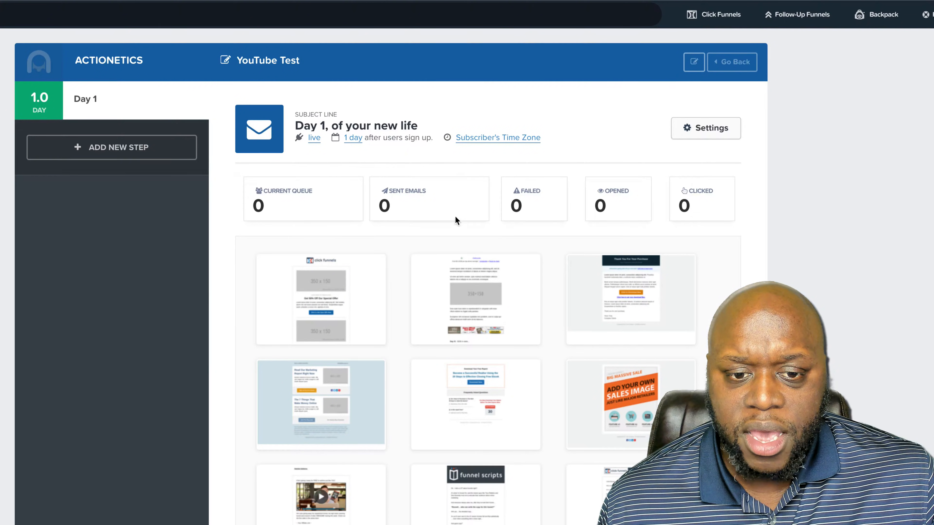
# Apply the first click funnels template to the Day 1 email and open it in the email editor.
pyautogui.moveTo(294, 288)
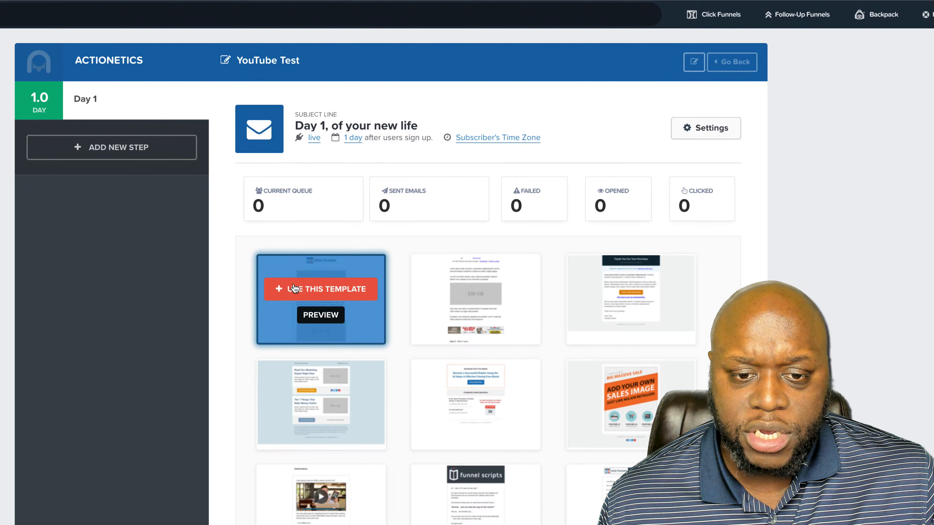
pyautogui.click(329, 289)
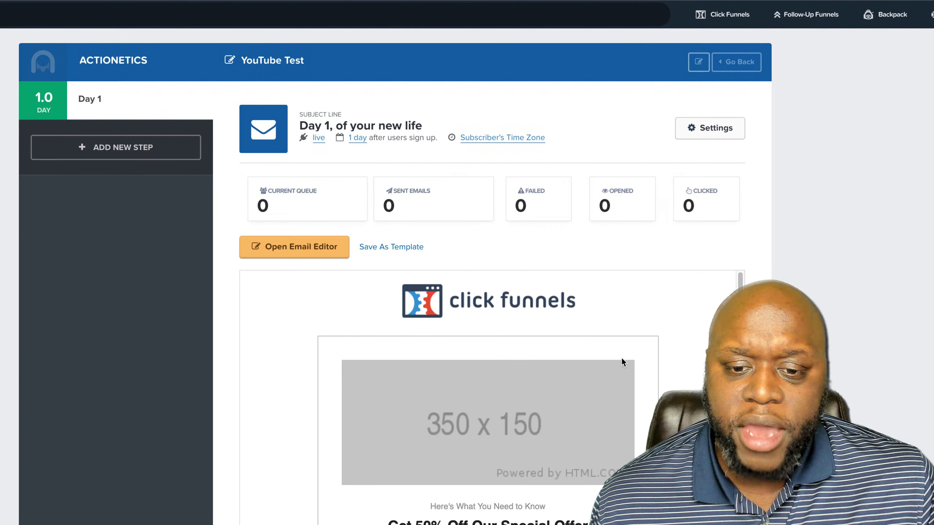
pyautogui.click(306, 253)
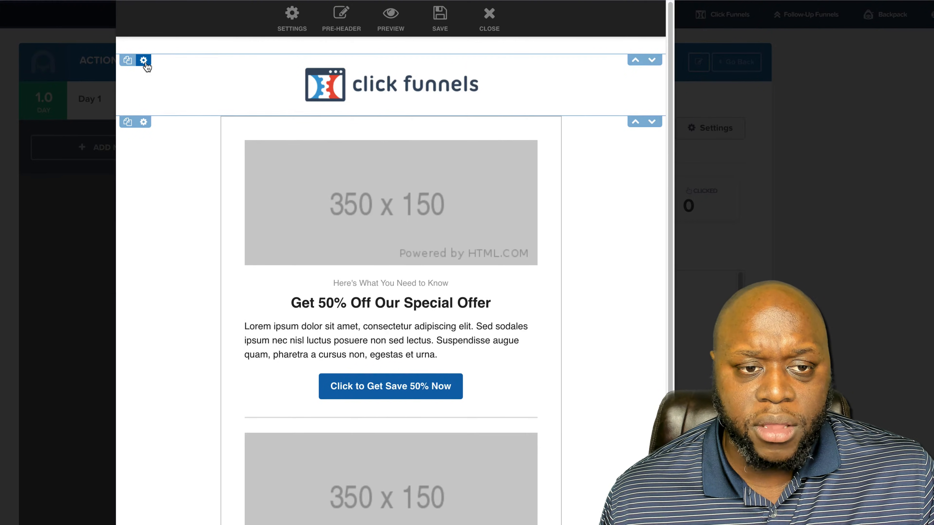
# Delete the logo row, the special-offer content row and the Facebook/Twitter contact row from the email, keeping the footer row.
pyautogui.click(144, 61)
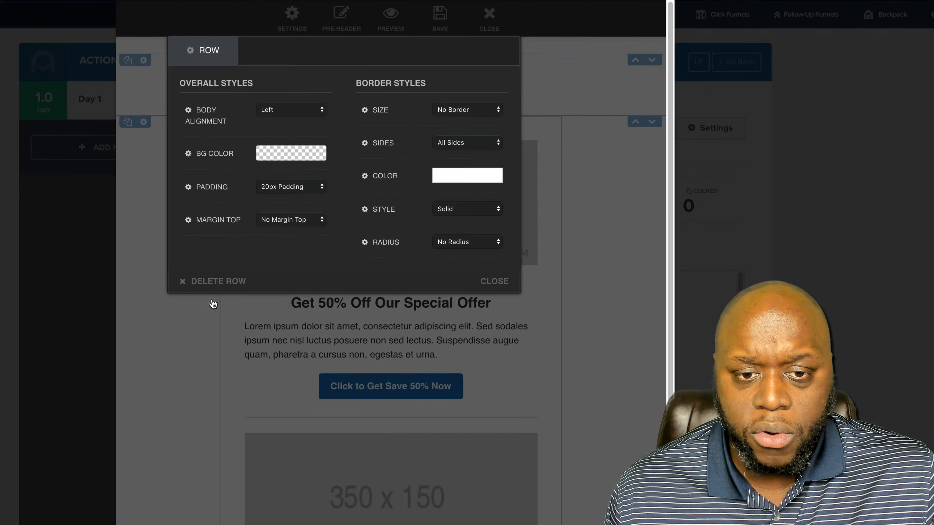
pyautogui.click(213, 282)
pyautogui.press('Return')
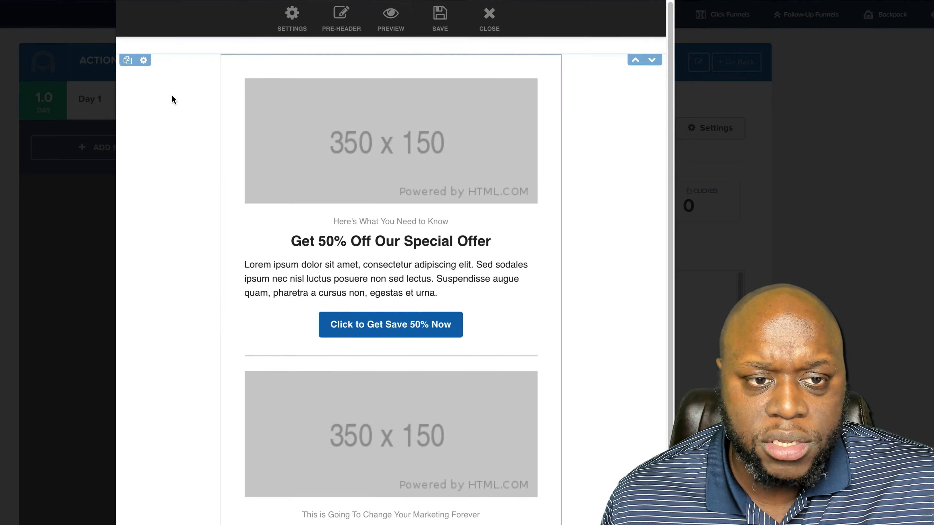
pyautogui.click(144, 60)
pyautogui.click(217, 258)
pyautogui.press('Return')
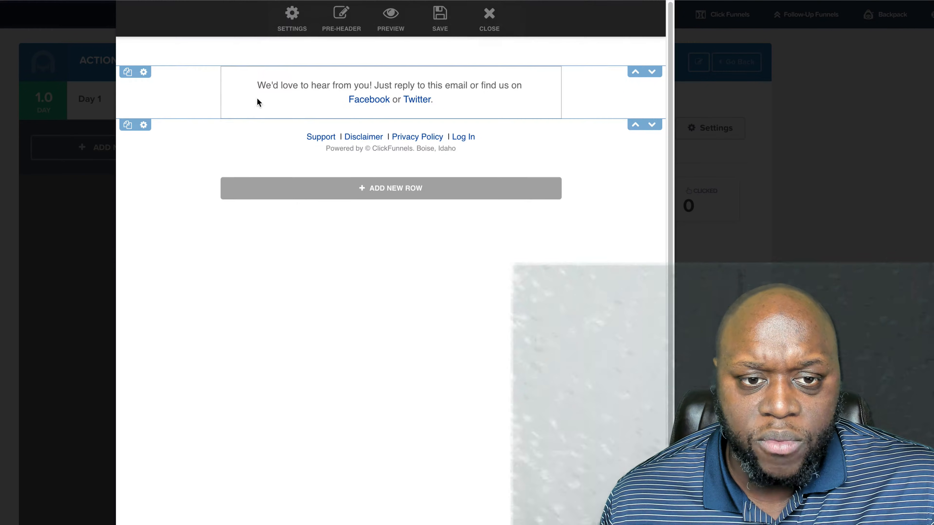
pyautogui.click(153, 72)
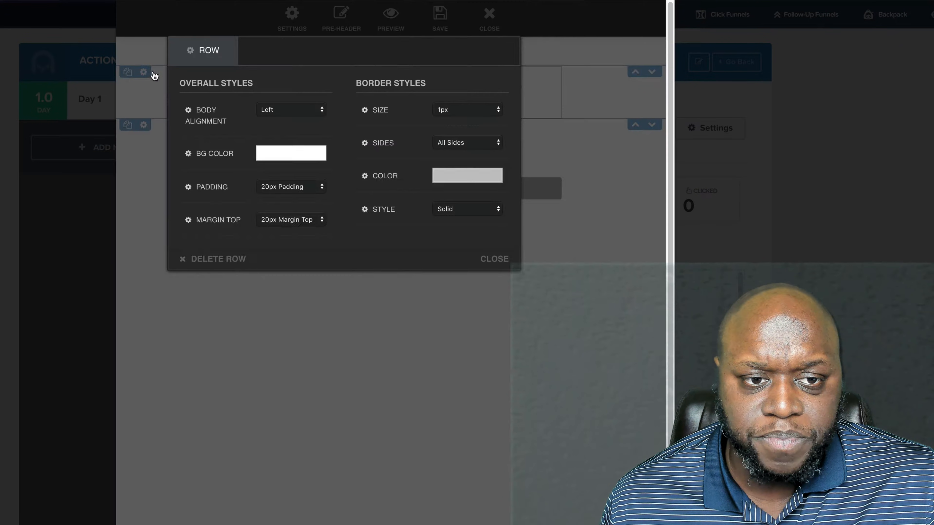
pyautogui.click(218, 259)
pyautogui.press('Return')
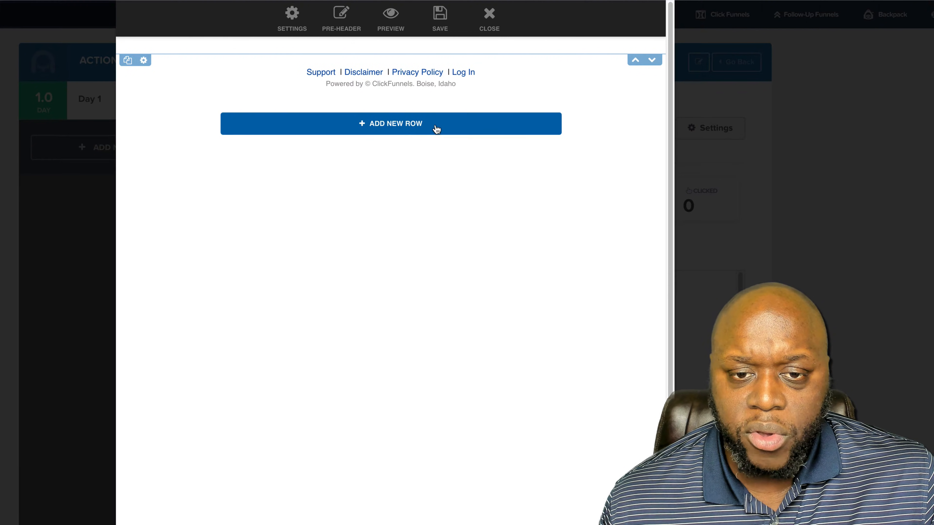
# Add a one-column row above the footer row and insert a text element in it.
pyautogui.click(401, 128)
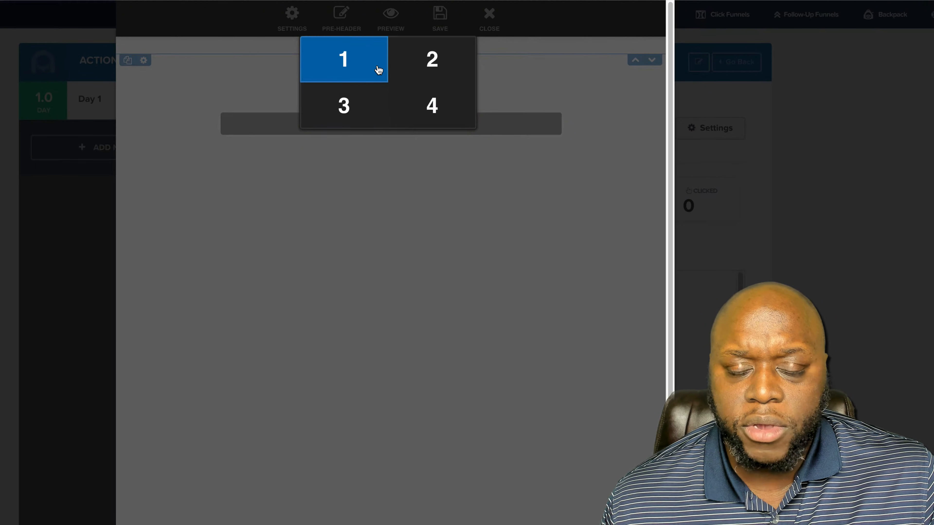
pyautogui.click(362, 66)
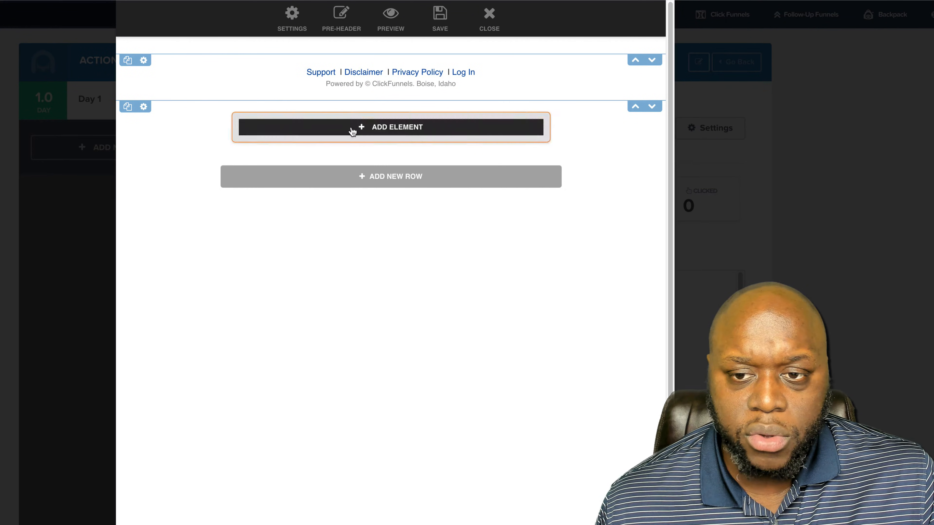
pyautogui.click(635, 106)
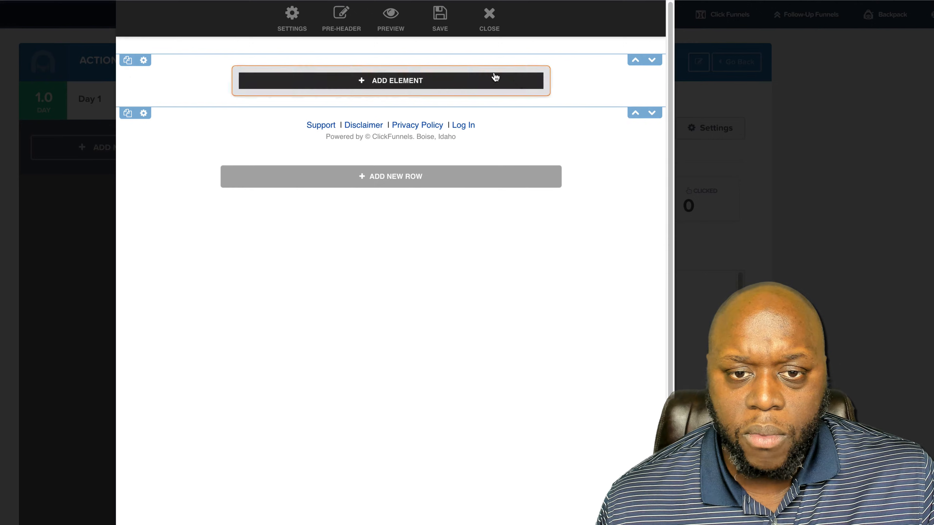
pyautogui.click(403, 82)
pyautogui.click(349, 122)
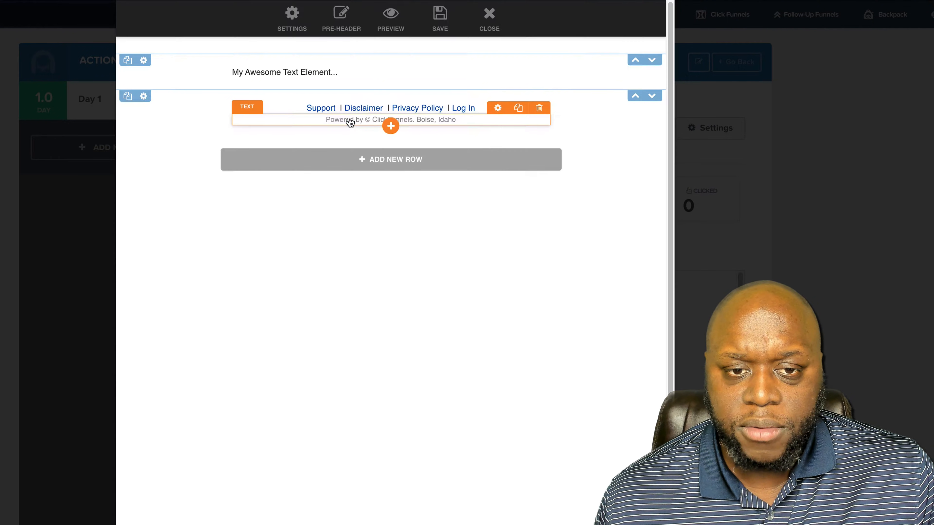
# Replace the placeholder text with the greeting "Hello," and a separate line reading "today was a good day...".
pyautogui.tripleClick(323, 74)
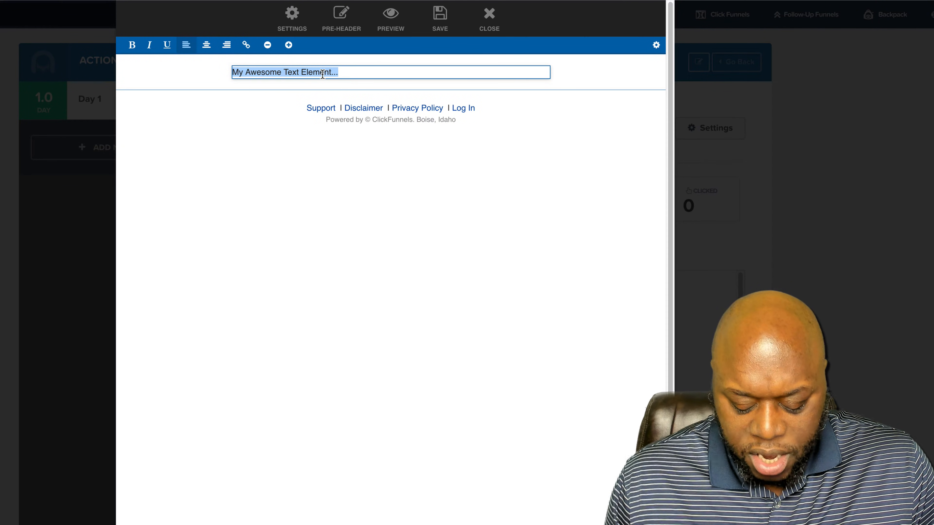
pyautogui.write('Hel')
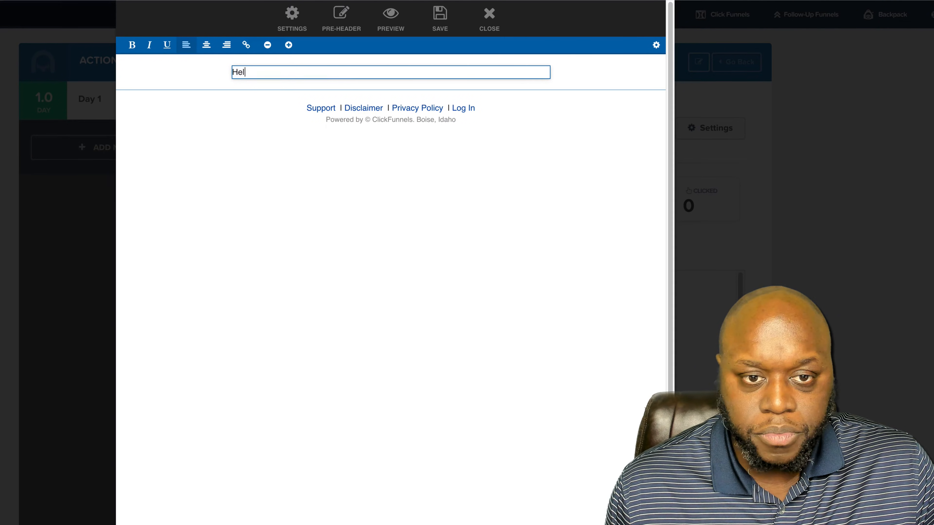
pyautogui.write('oo')
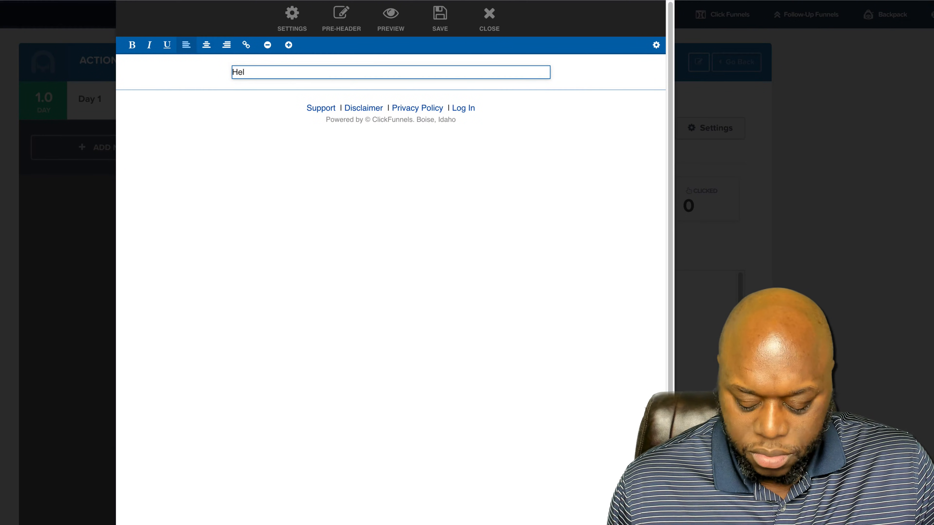
pyautogui.write('o')
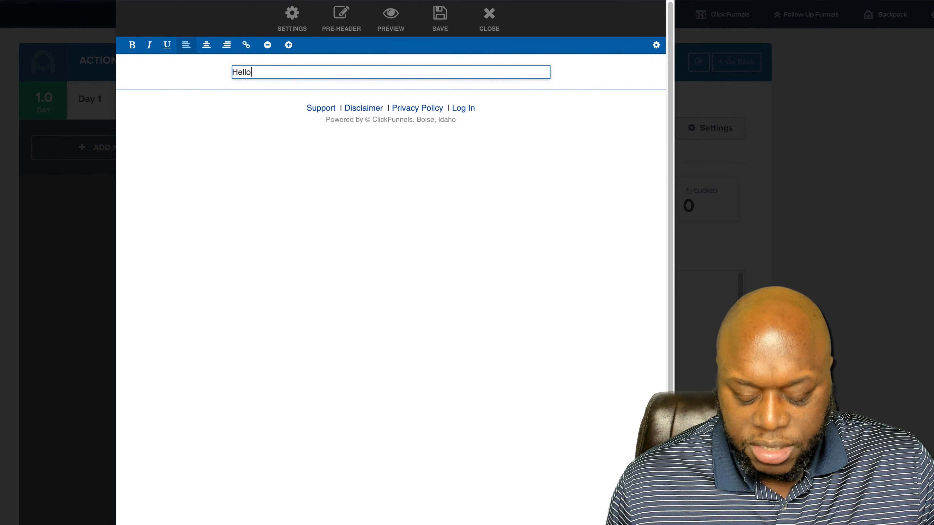
pyautogui.write(',')
pyautogui.press('Return')
pyautogui.press('Return')
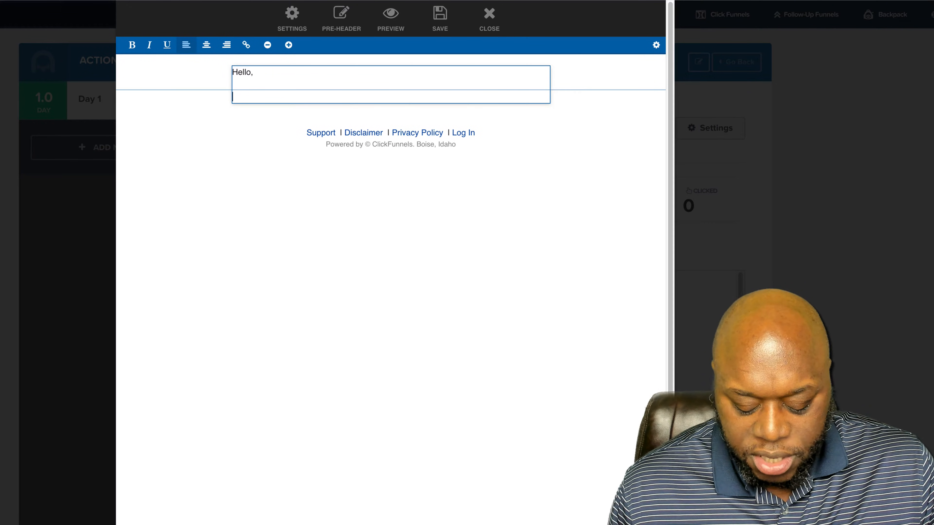
pyautogui.write('today w')
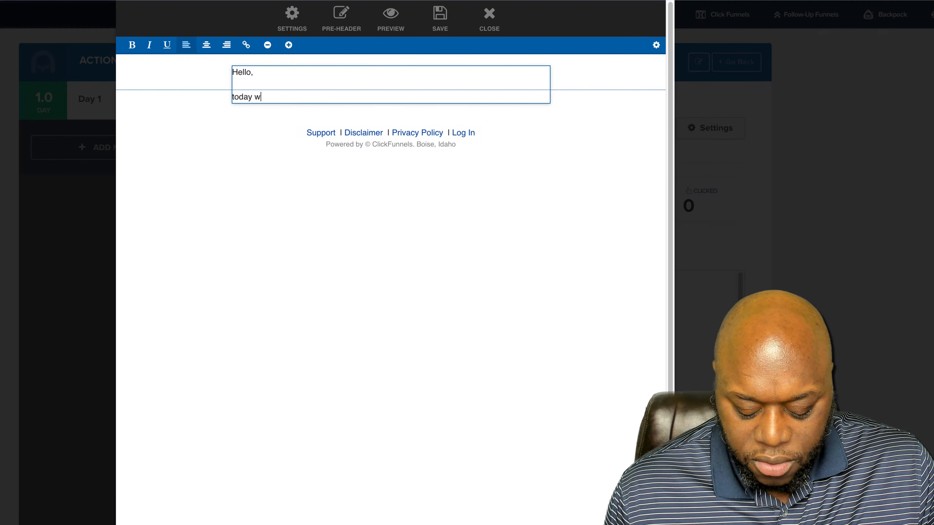
pyautogui.write('as a good t')
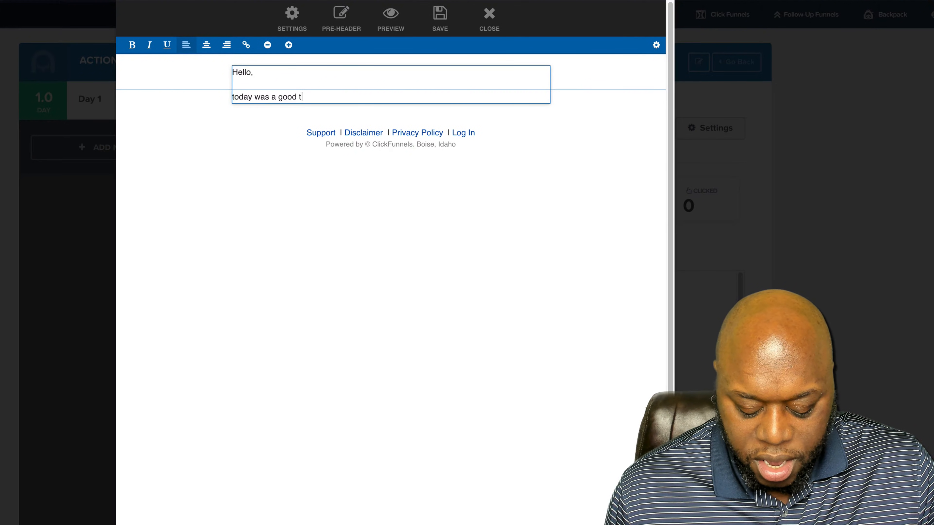
pyautogui.press('BackSpace')
pyautogui.write('day...')
pyautogui.press('Return')
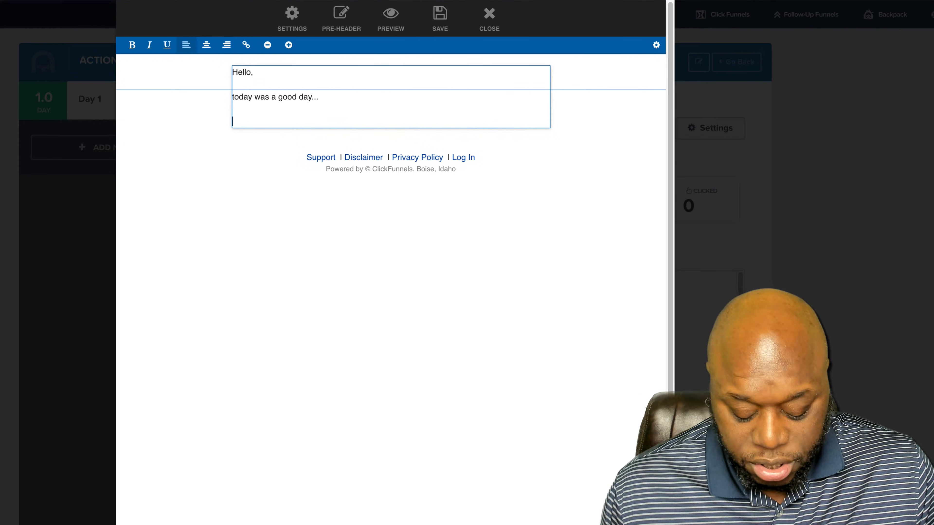
# Add the line "Click here to learn more..." below the message, correcting the misspelled word "Click".
pyautogui.write('cl')
pyautogui.press('BackSpace')
pyautogui.press('BackSpace')
pyautogui.write('Cl')
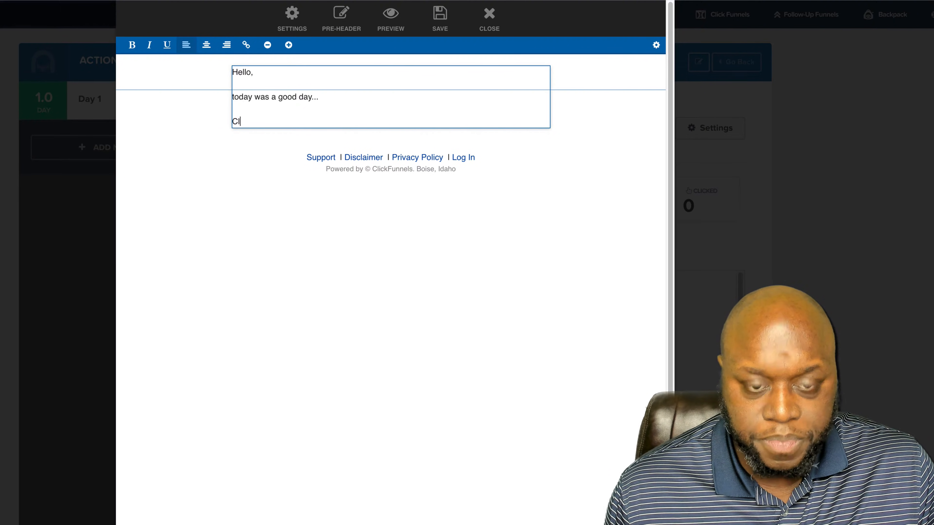
pyautogui.write('ikc here to')
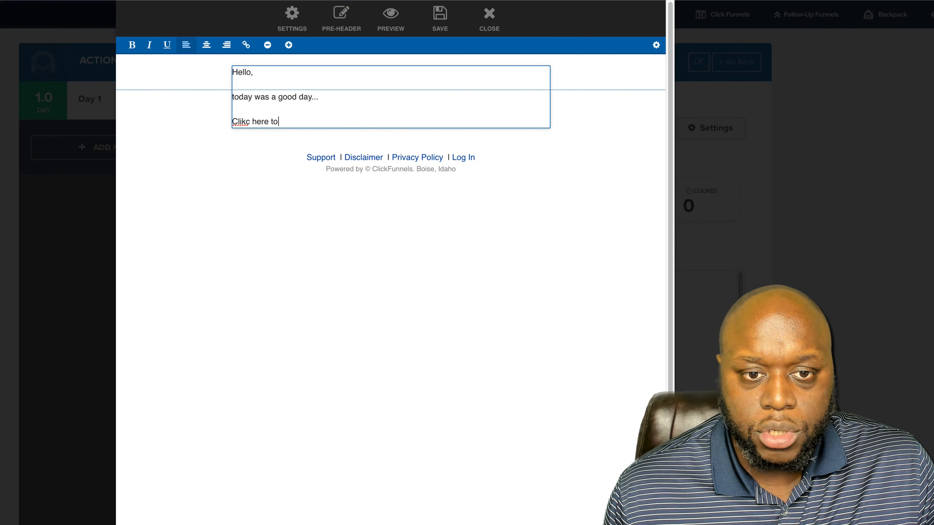
pyautogui.write(' learn more')
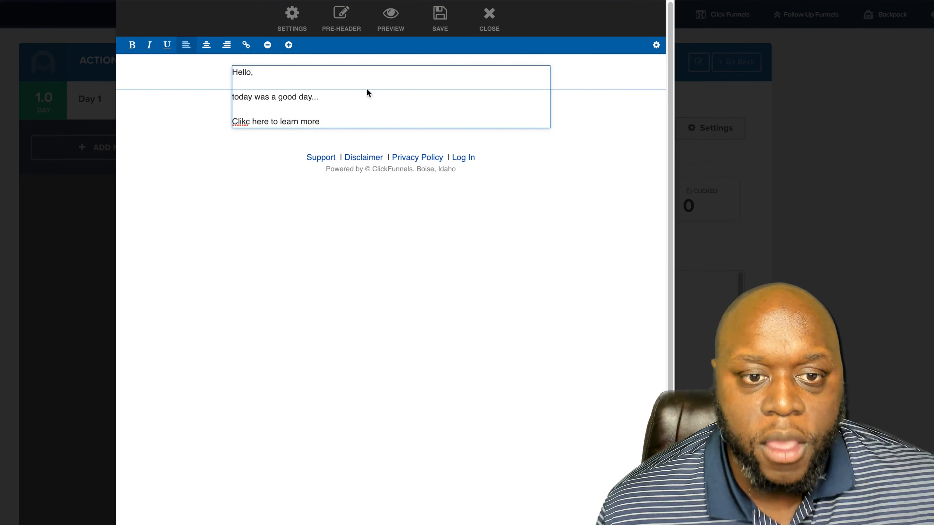
pyautogui.rightClick(237, 122)
pyautogui.click(244, 127)
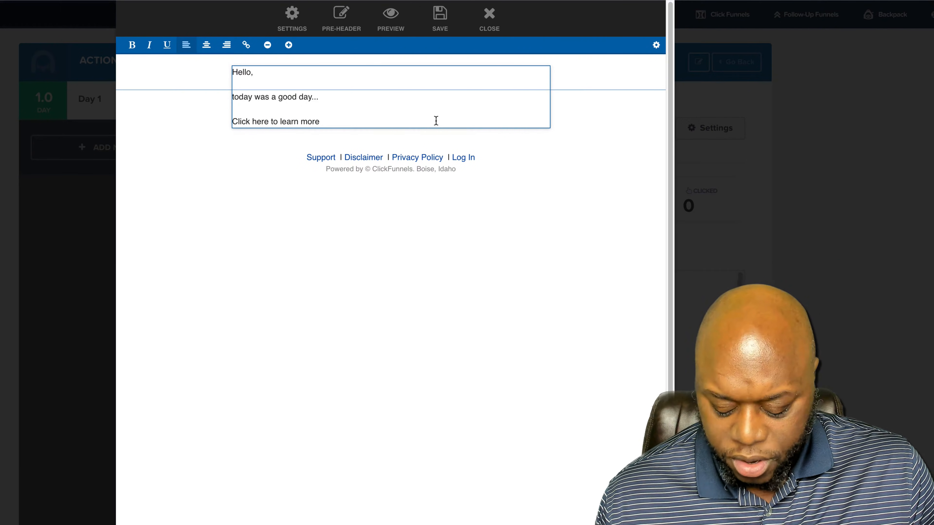
pyautogui.click(436, 120)
pyautogui.write('...')
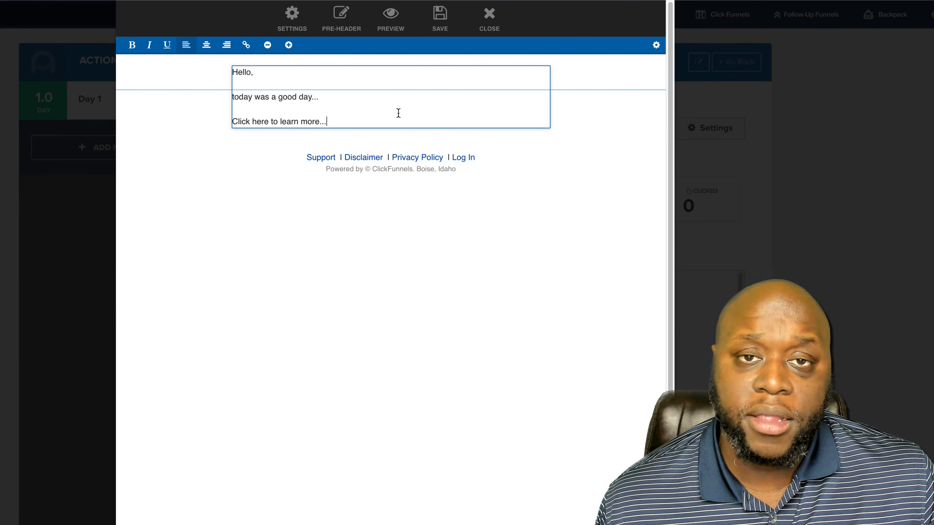
pyautogui.moveTo(234, 122); pyautogui.dragTo(320, 122)
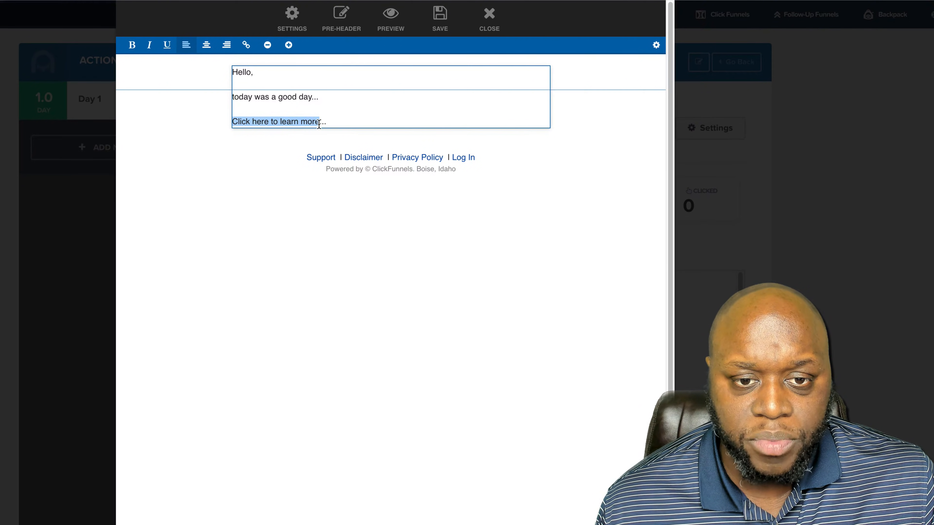
pyautogui.click(244, 44)
pyautogui.tripleClick(168, 43)
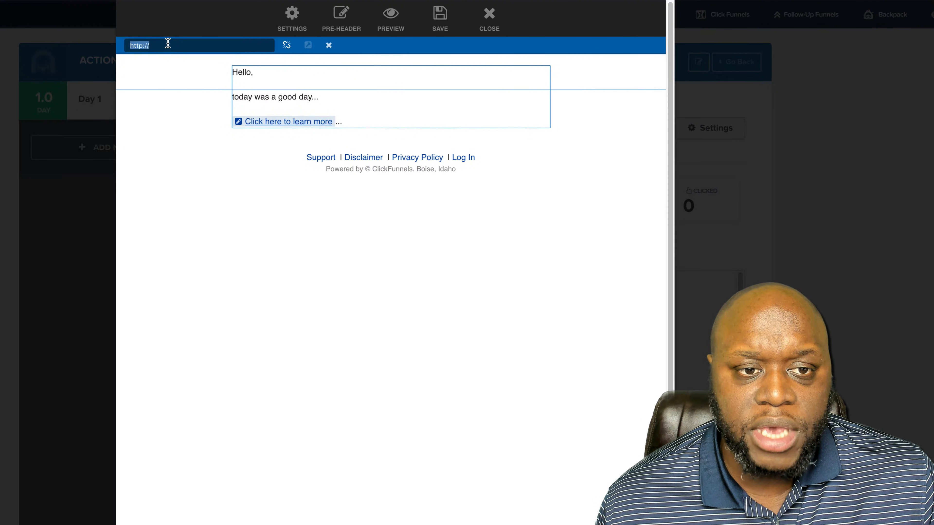
pyautogui.write('www.esp')
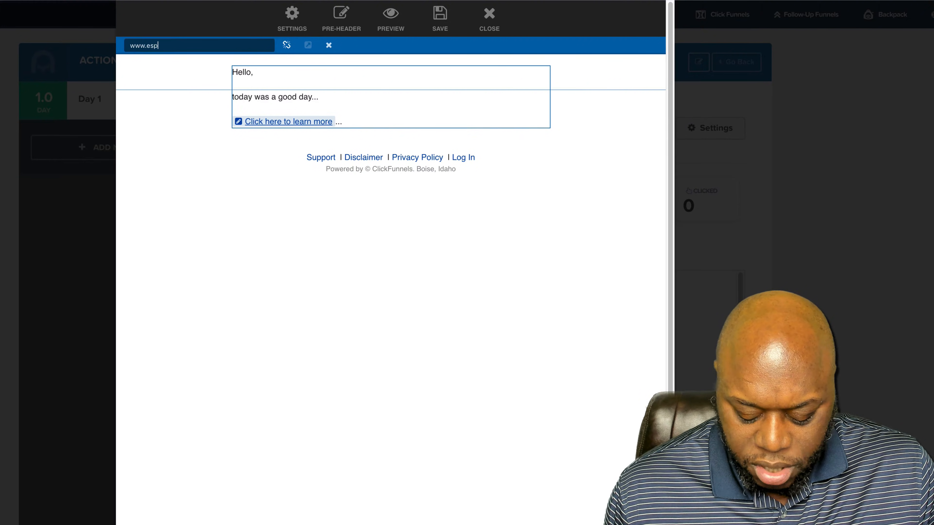
pyautogui.write('n.com')
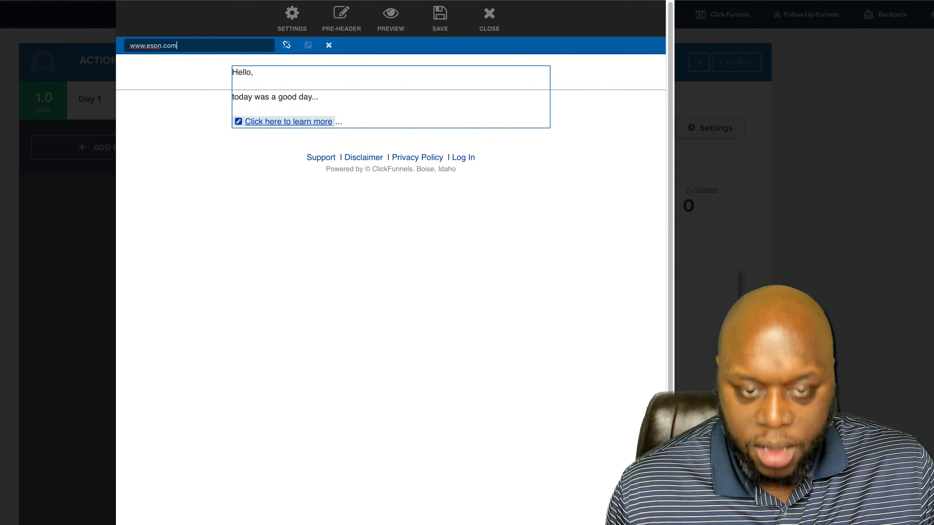
pyautogui.click(459, 85)
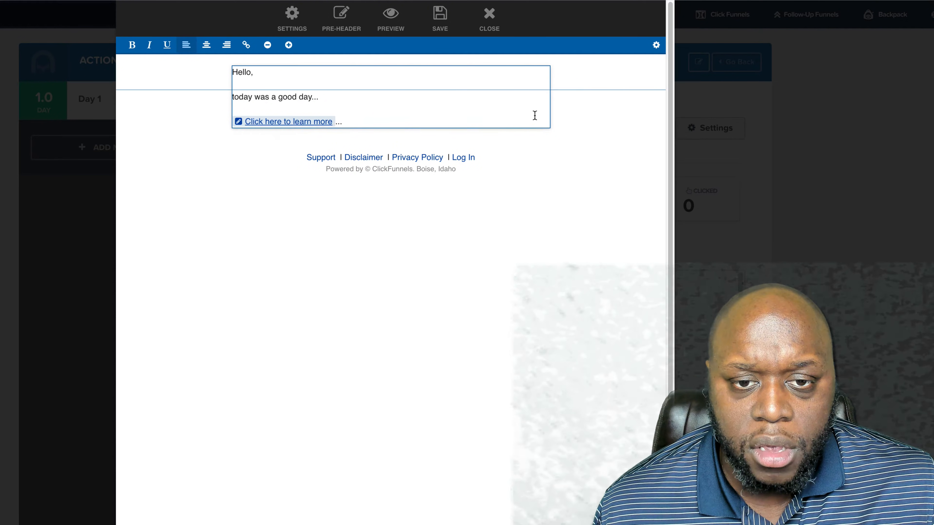
# Add an empty line below the link line and finish editing the text element.
pyautogui.click(395, 123)
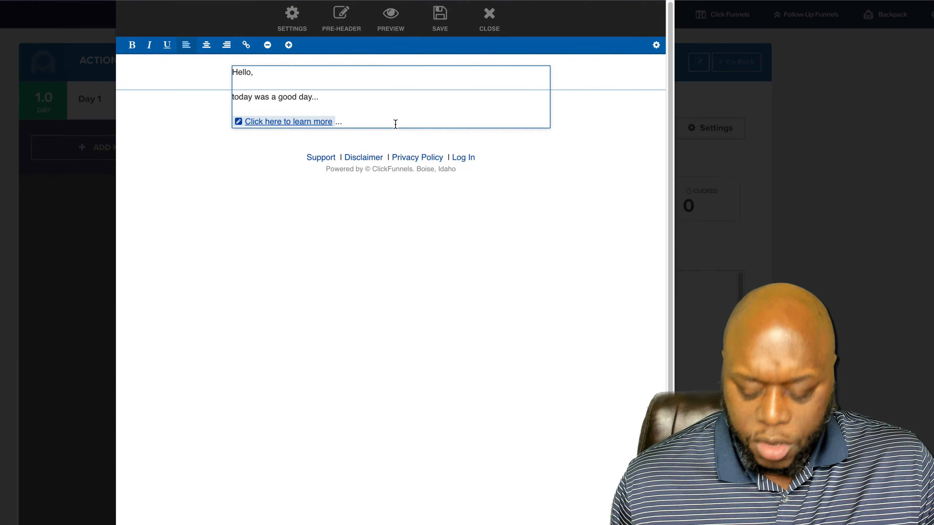
pyautogui.press('Return')
pyautogui.press('Return')
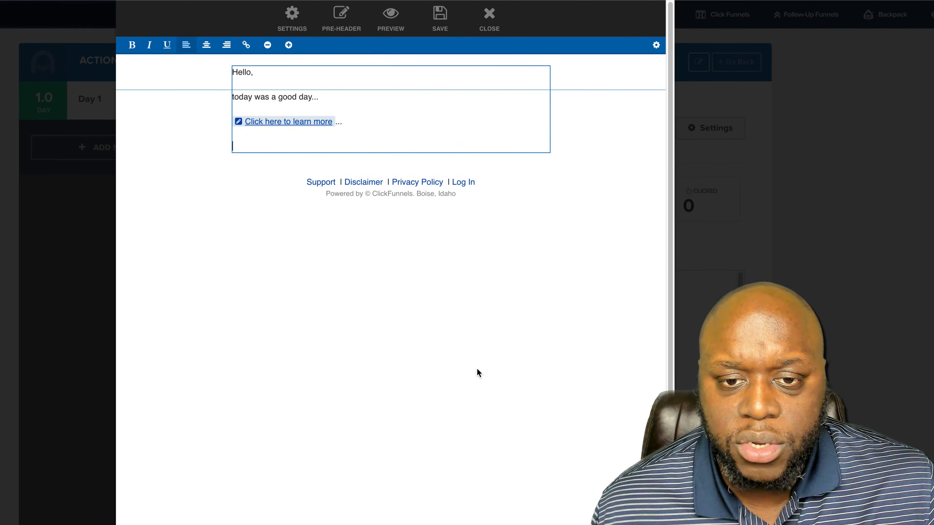
pyautogui.click(478, 368)
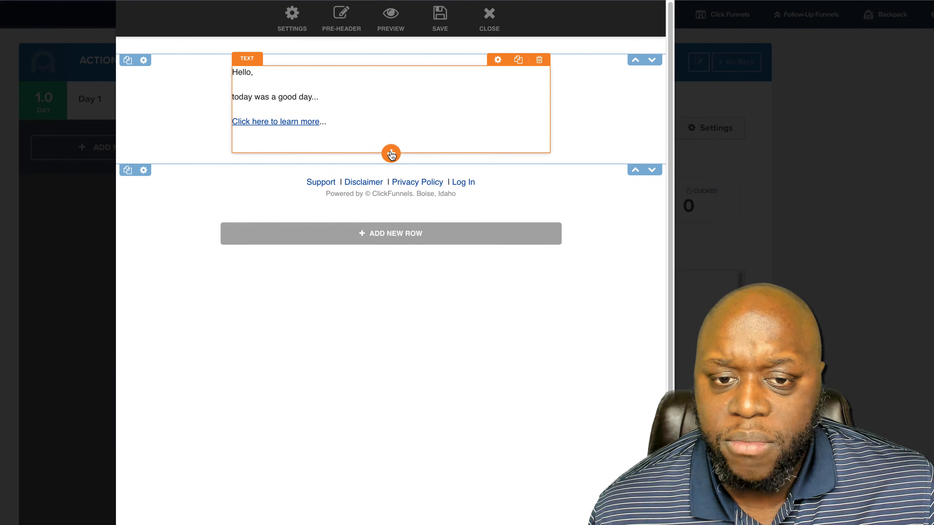
# Add an image element below the text and choose the blue FREE badge picture for it.
pyautogui.click(390, 152)
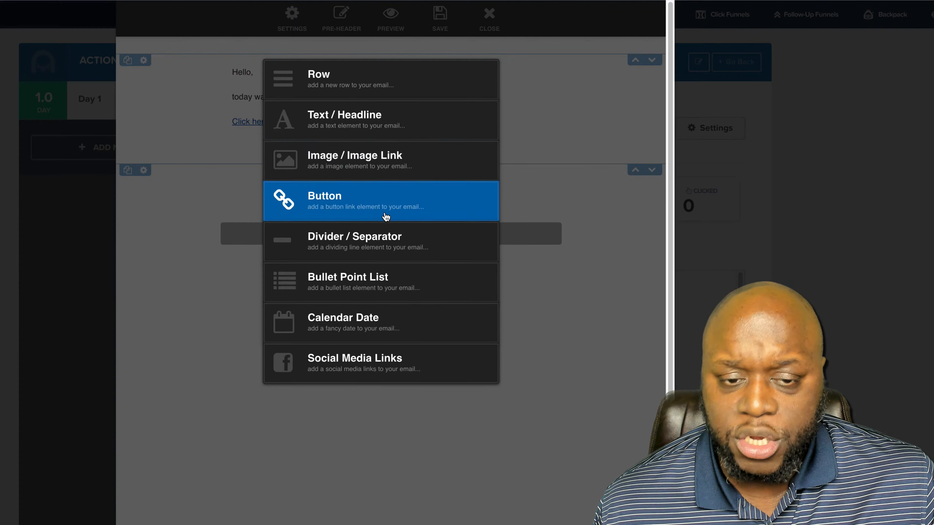
pyautogui.click(590, 189)
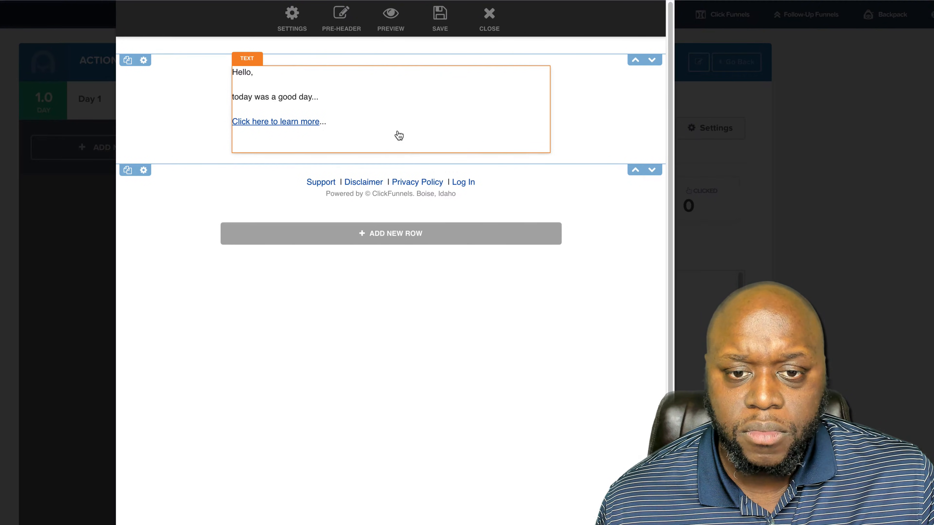
pyautogui.click(390, 154)
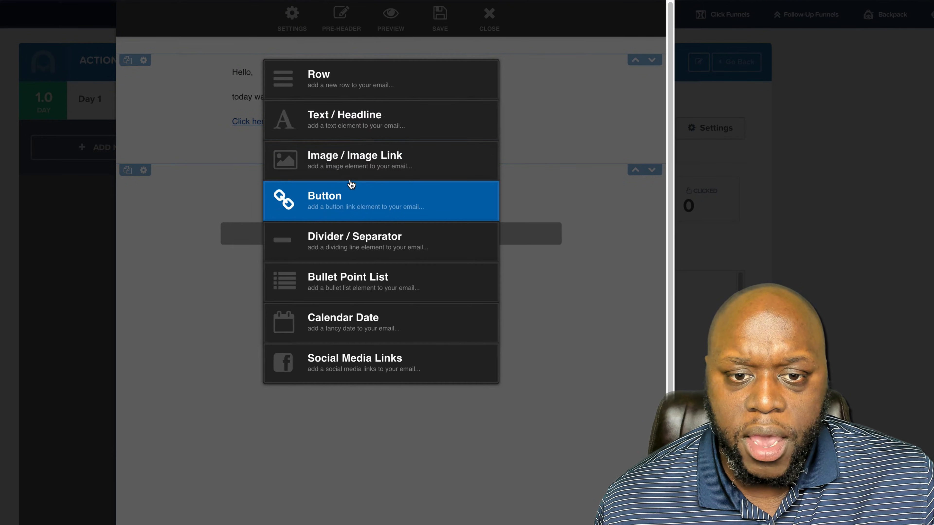
pyautogui.click(355, 168)
pyautogui.click(371, 217)
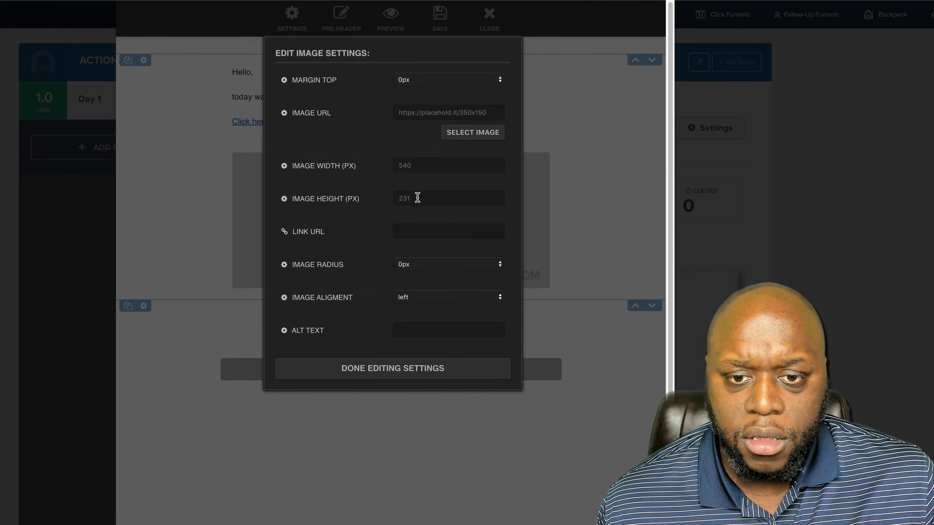
pyautogui.click(470, 133)
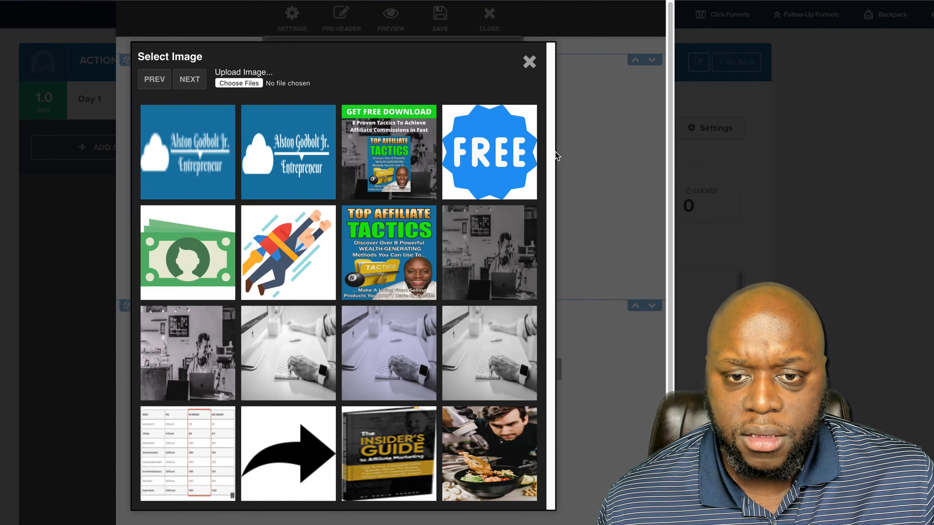
pyautogui.click(460, 160)
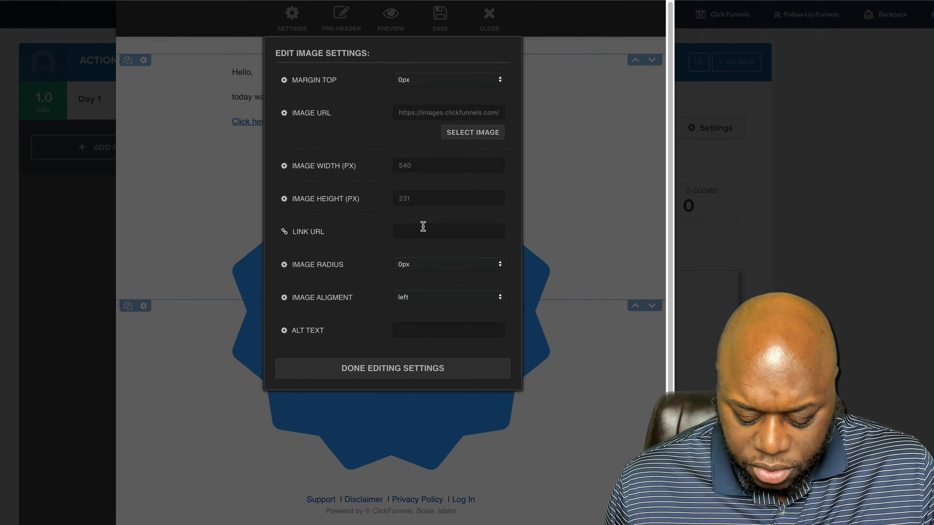
pyautogui.write('www')
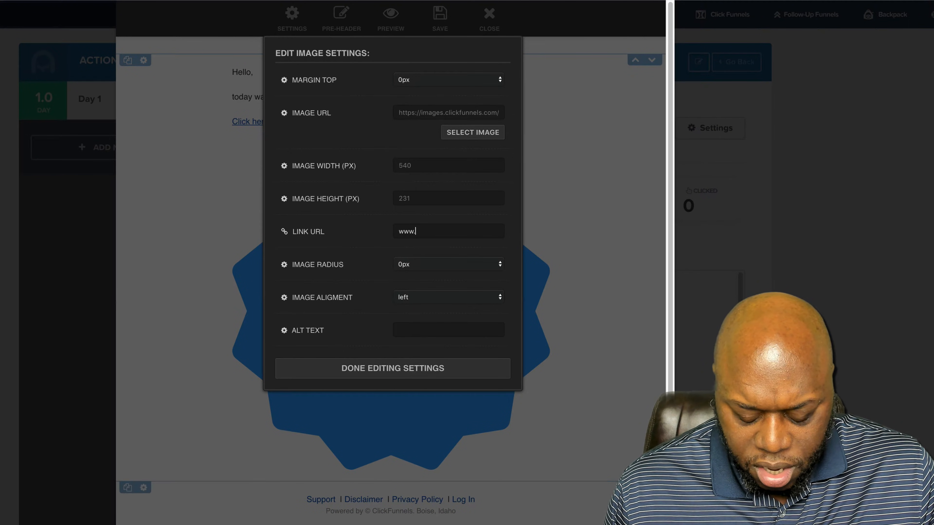
pyautogui.write('.espn.com')
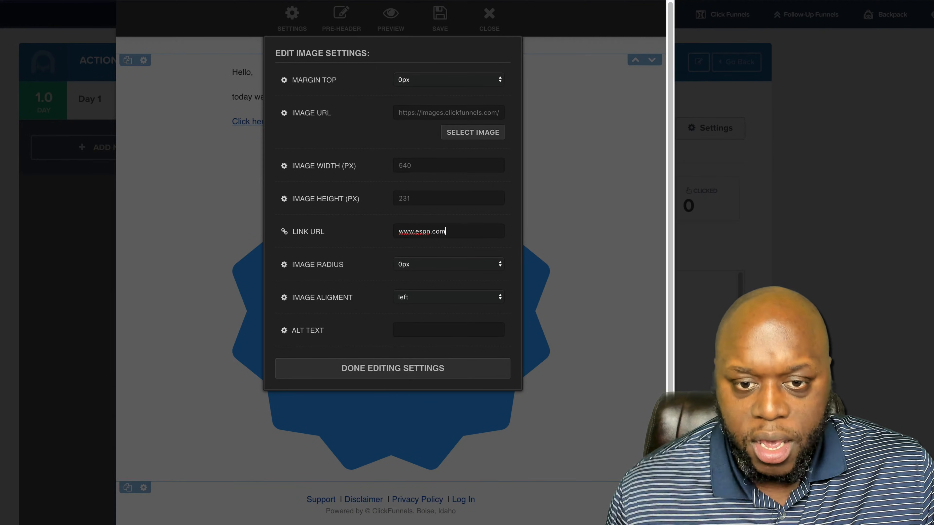
pyautogui.click(503, 251)
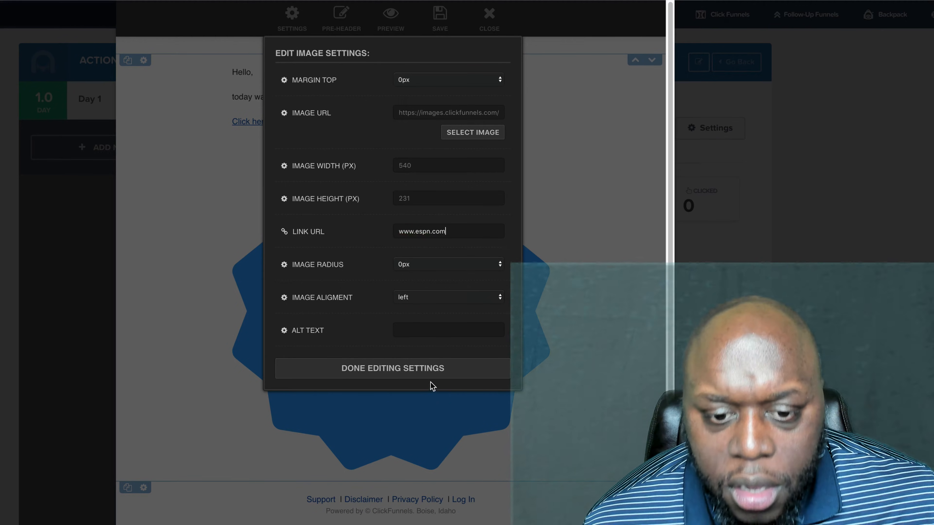
pyautogui.click(432, 379)
# Set the FREE badge image's height to 200 px, clear its width value and finish editing its settings.
pyautogui.click(463, 318)
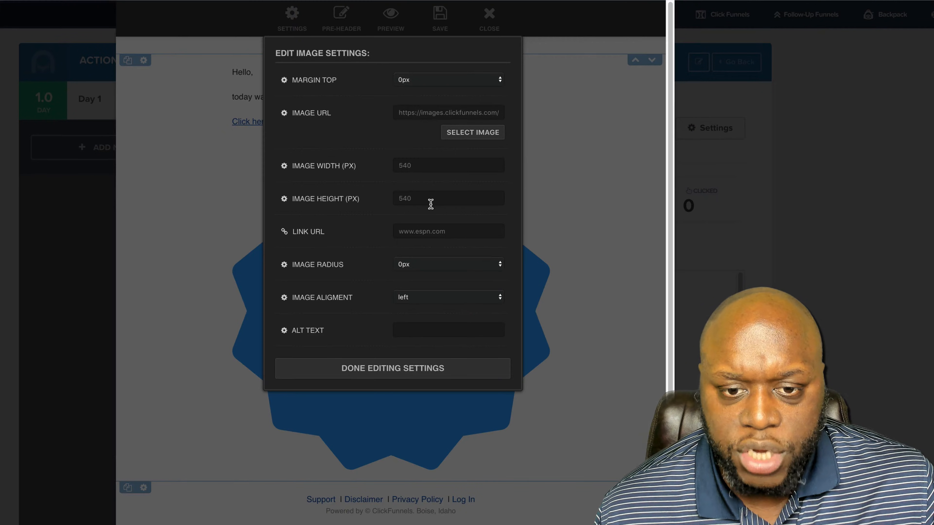
pyautogui.doubleClick(429, 196)
pyautogui.write('200')
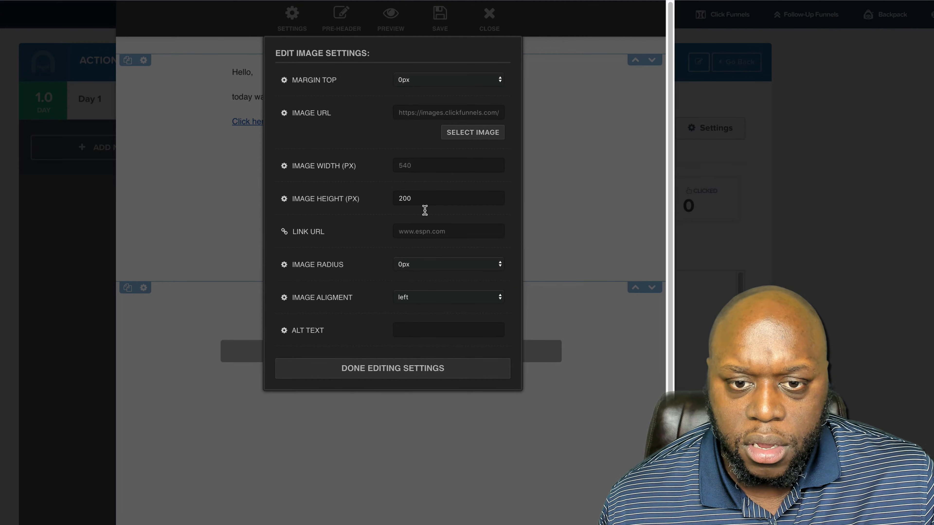
pyautogui.click(436, 163)
pyautogui.doubleClick(437, 163)
pyautogui.press('BackSpace')
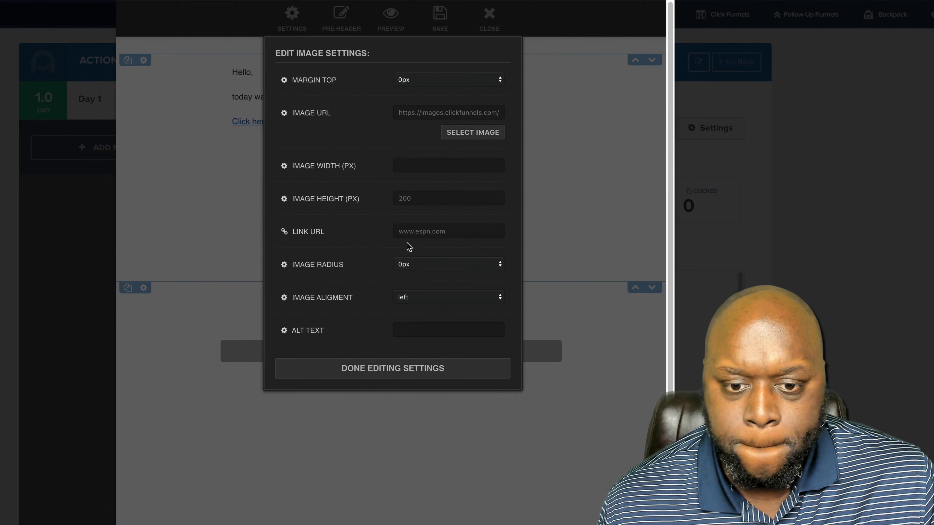
pyautogui.click(408, 367)
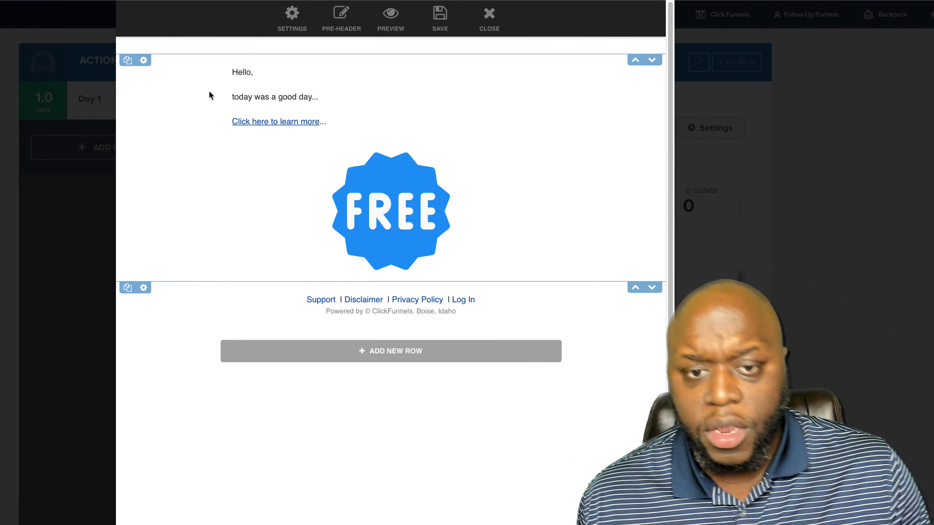
# Add a calendar date element below the FREE badge and set it to December 30.
pyautogui.click(393, 270)
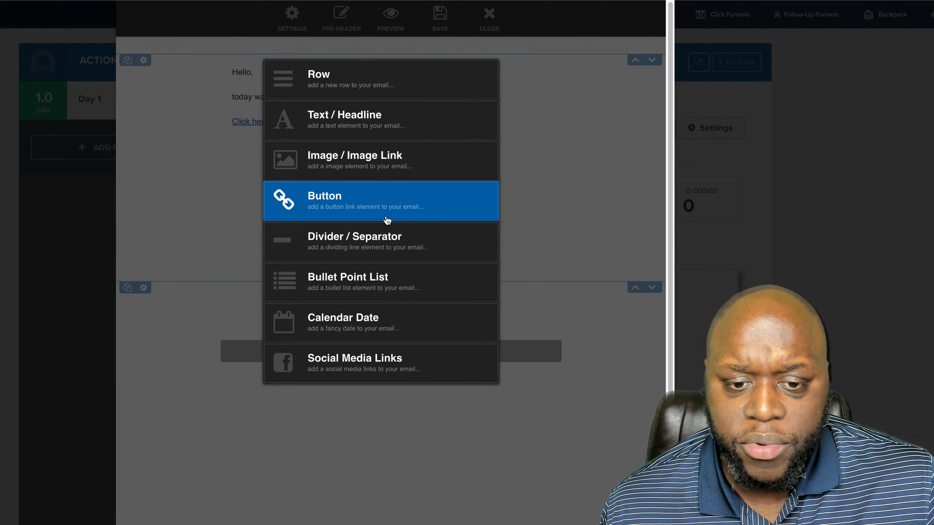
pyautogui.click(414, 337)
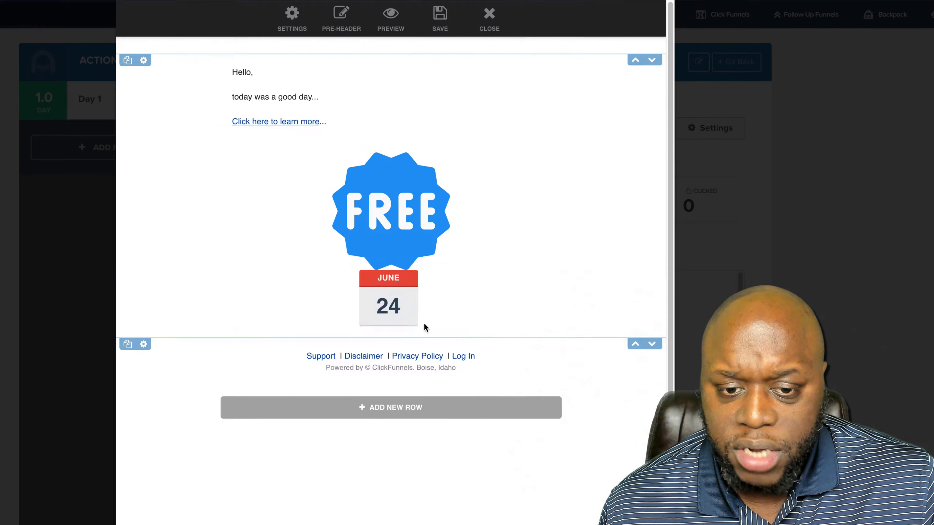
pyautogui.click(395, 304)
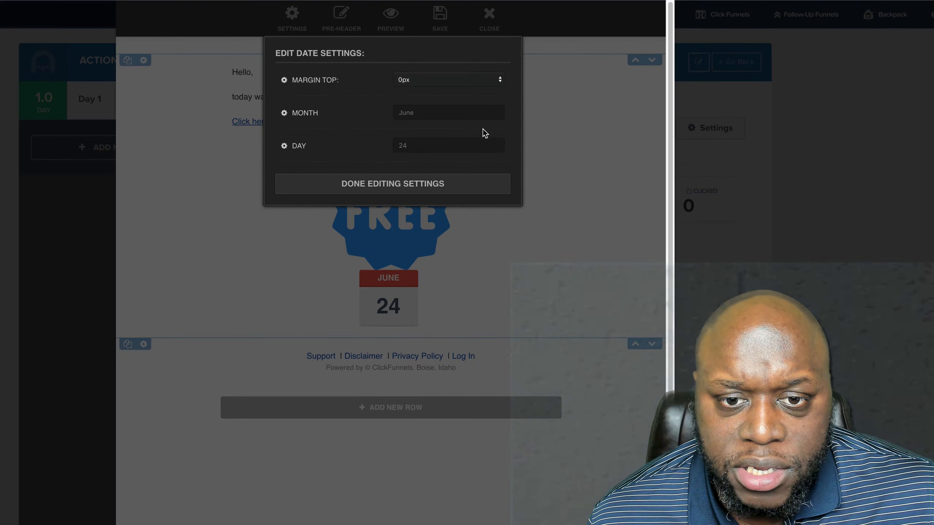
pyautogui.doubleClick(447, 113)
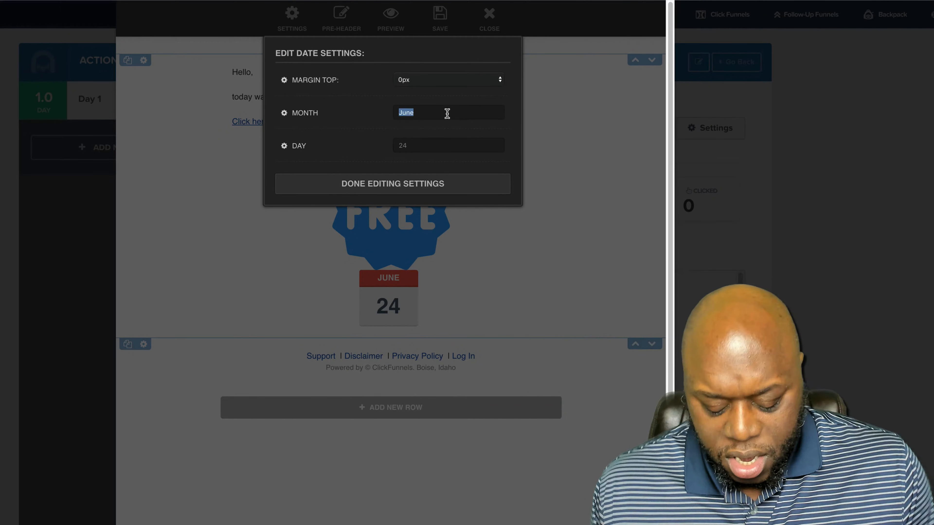
pyautogui.write('Dec')
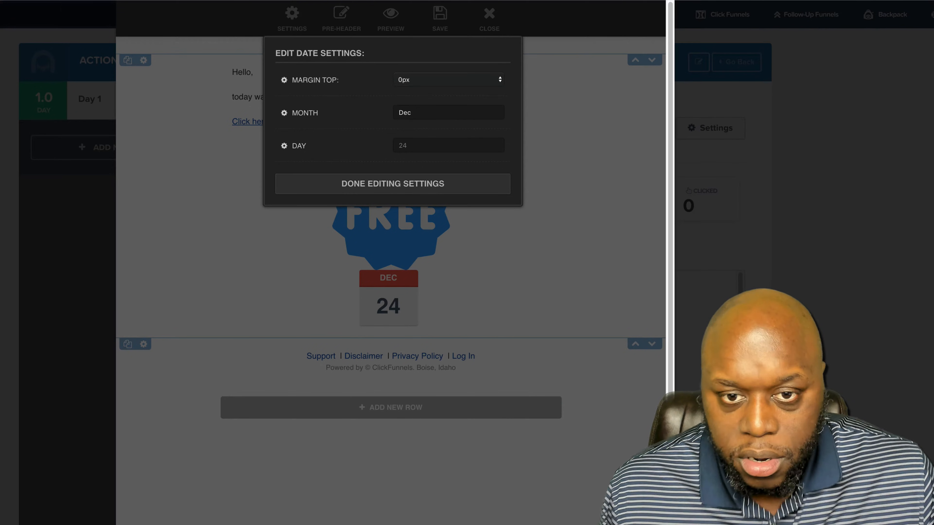
pyautogui.write('ember')
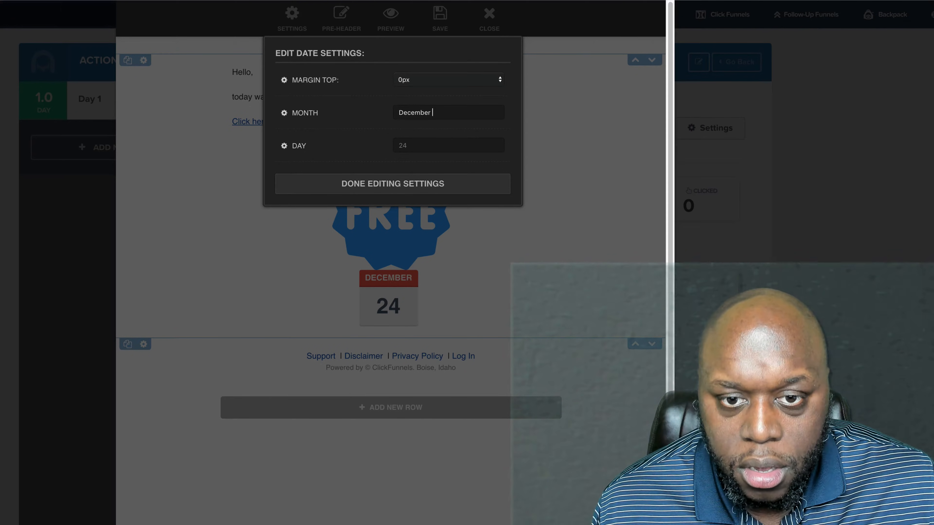
pyautogui.doubleClick(420, 146)
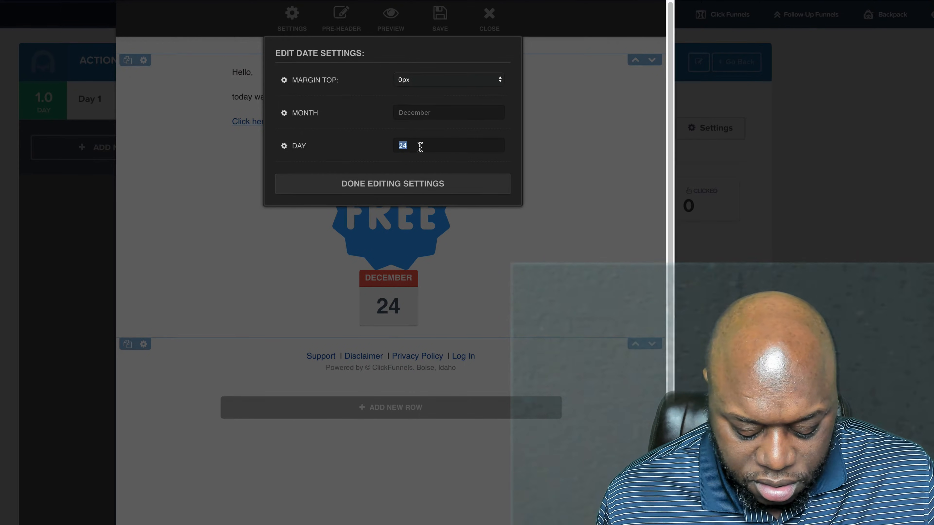
pyautogui.write('0')
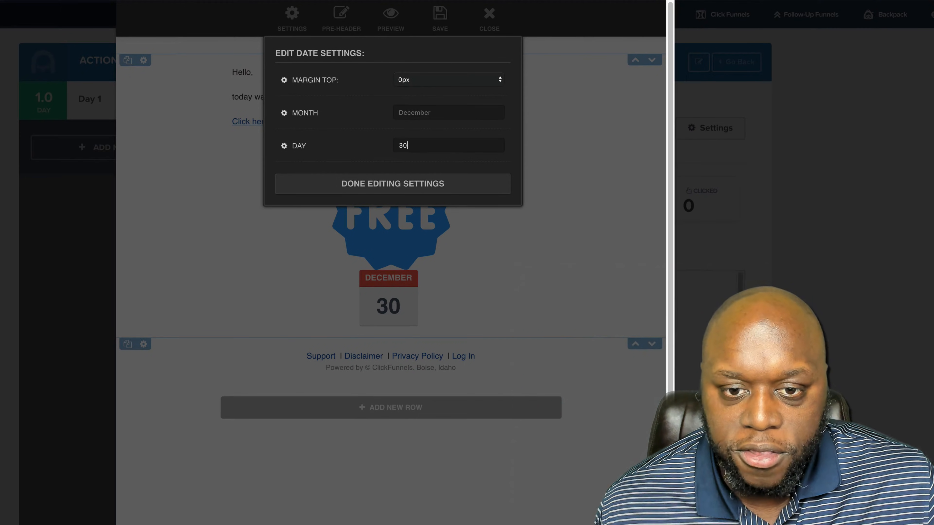
pyautogui.click(420, 191)
pyautogui.click(397, 295)
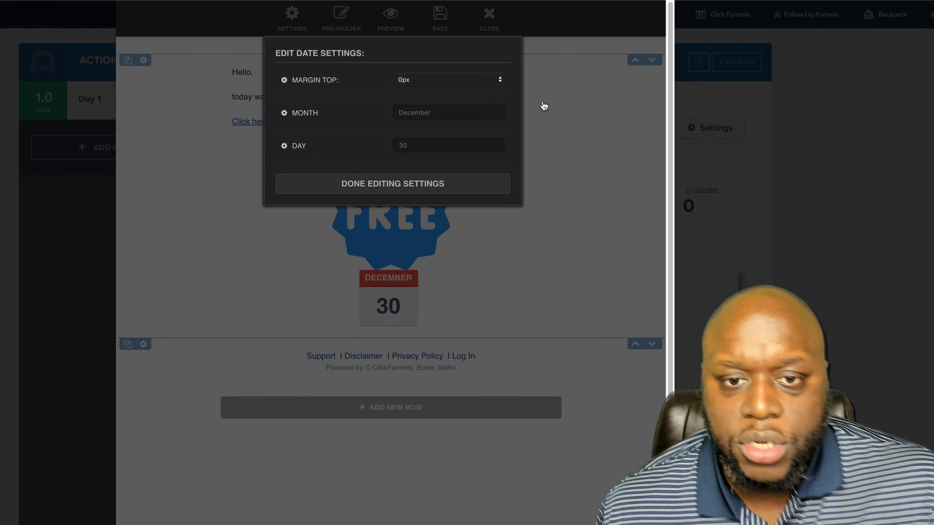
pyautogui.click(555, 256)
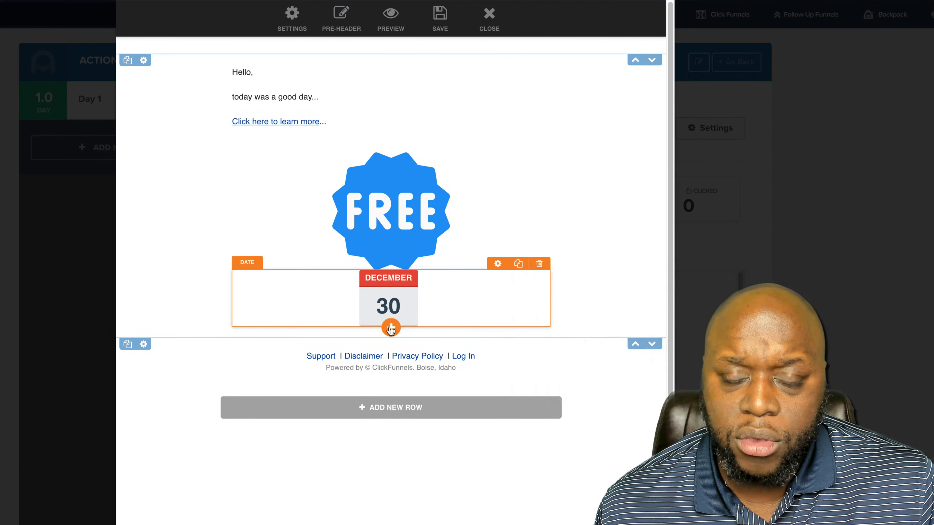
# Save the Day 1 email and close the email editor.
pyautogui.click(391, 328)
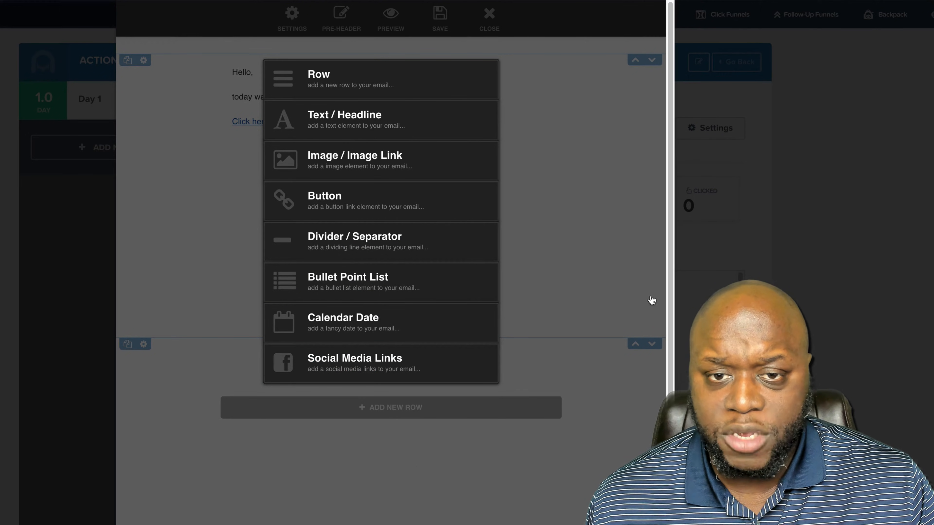
pyautogui.click(443, 22)
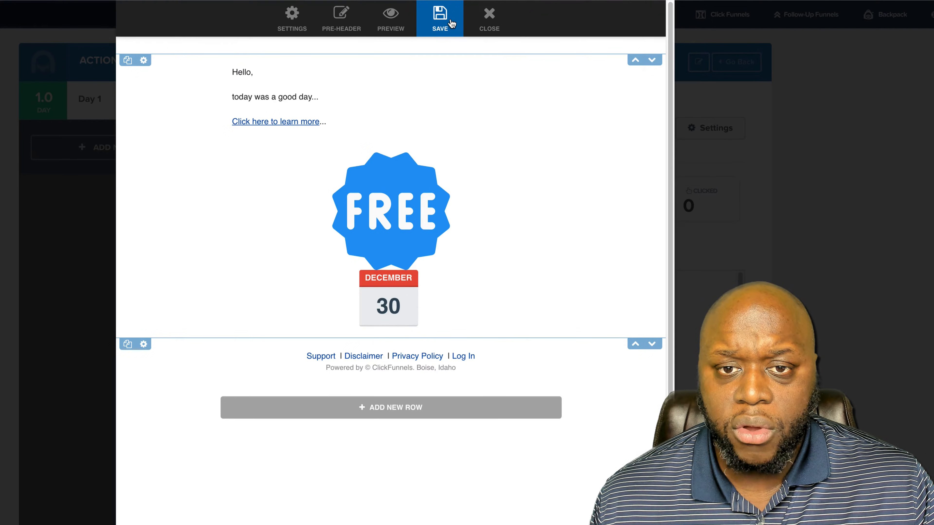
pyautogui.click(446, 18)
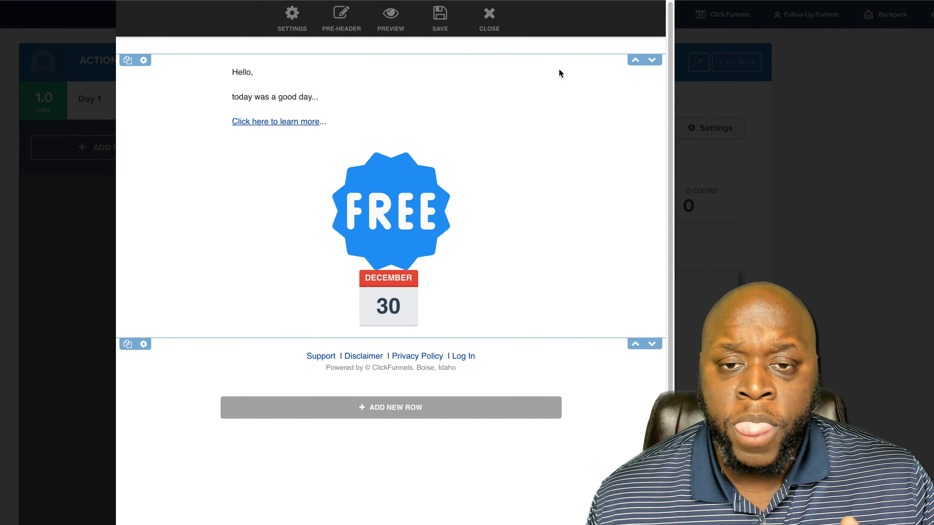
pyautogui.click(489, 19)
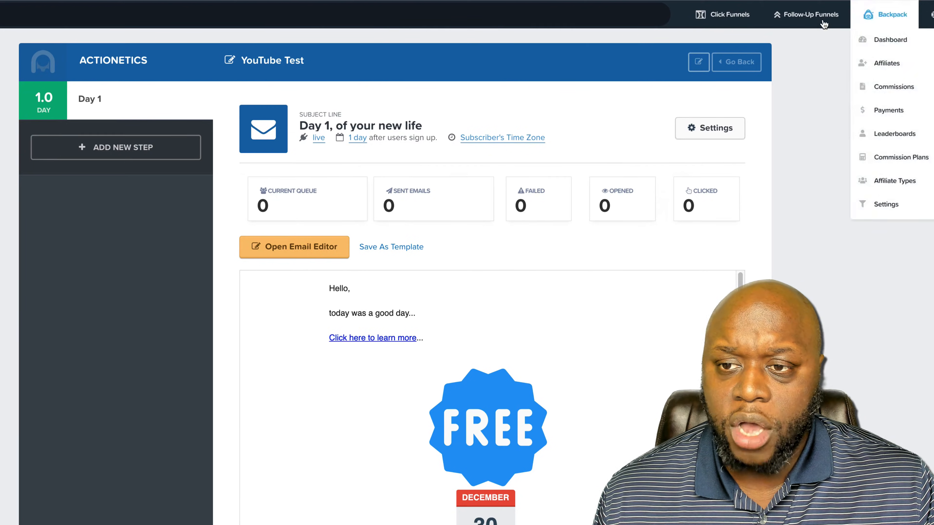
# Start a new broadcast named 12/29/2019 with Email Messenger as its type.
pyautogui.moveTo(807, 18)
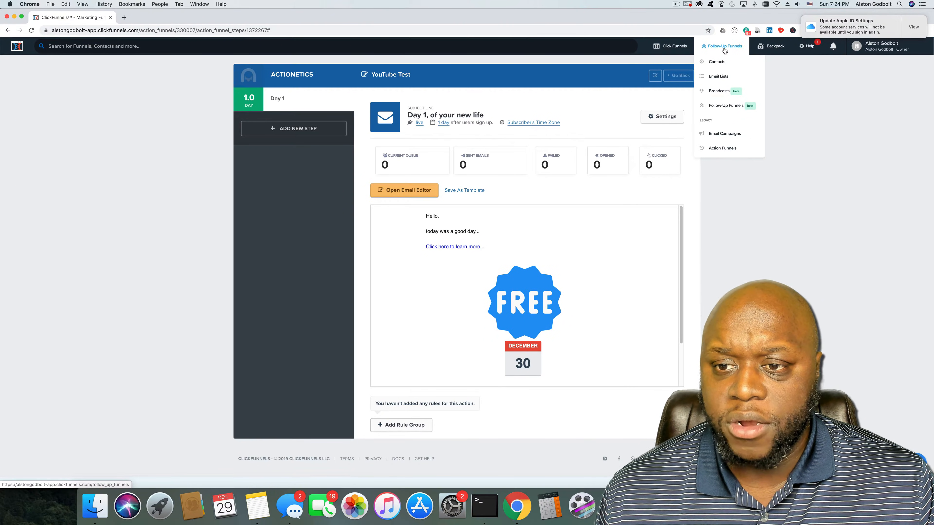
pyautogui.click(724, 96)
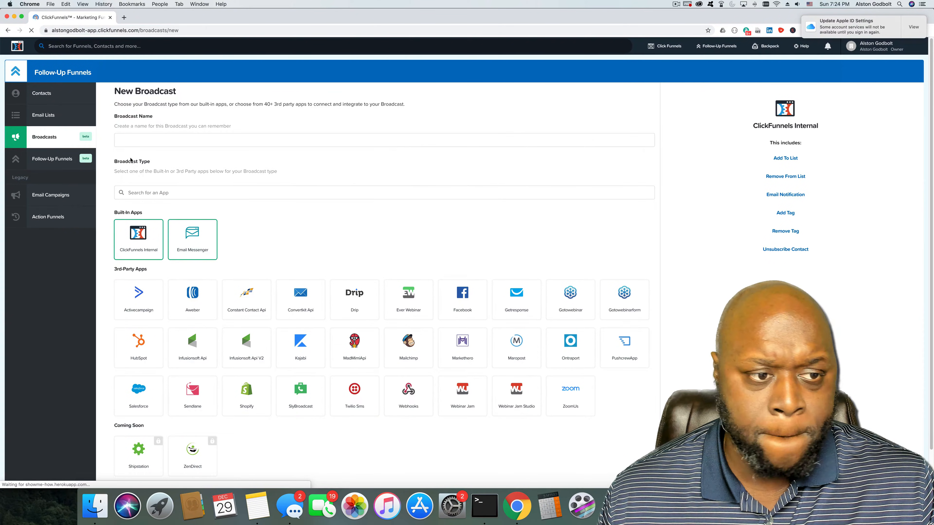
pyautogui.click(141, 140)
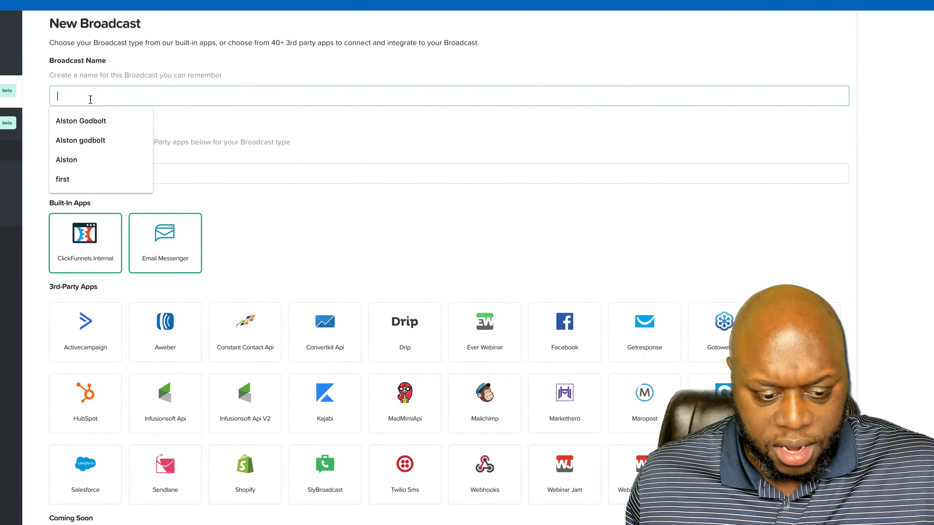
pyautogui.write('12/29/2019')
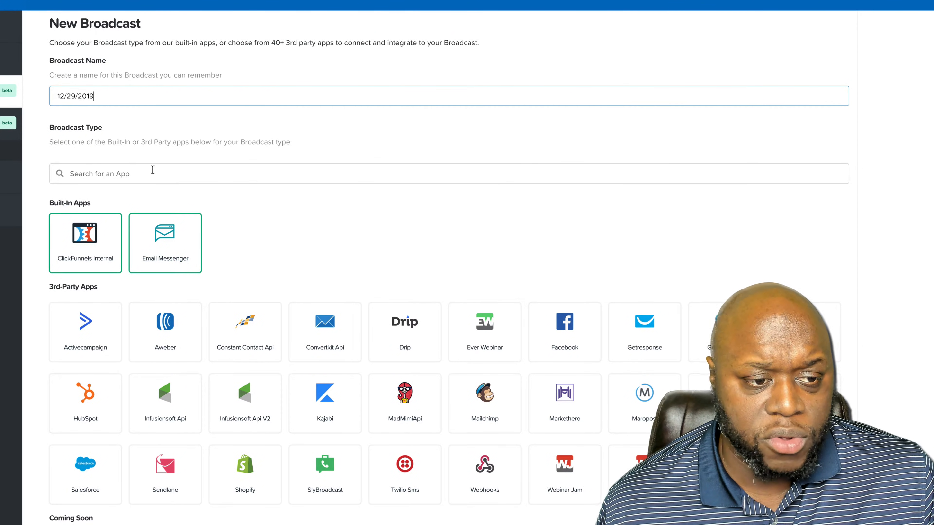
pyautogui.click(168, 246)
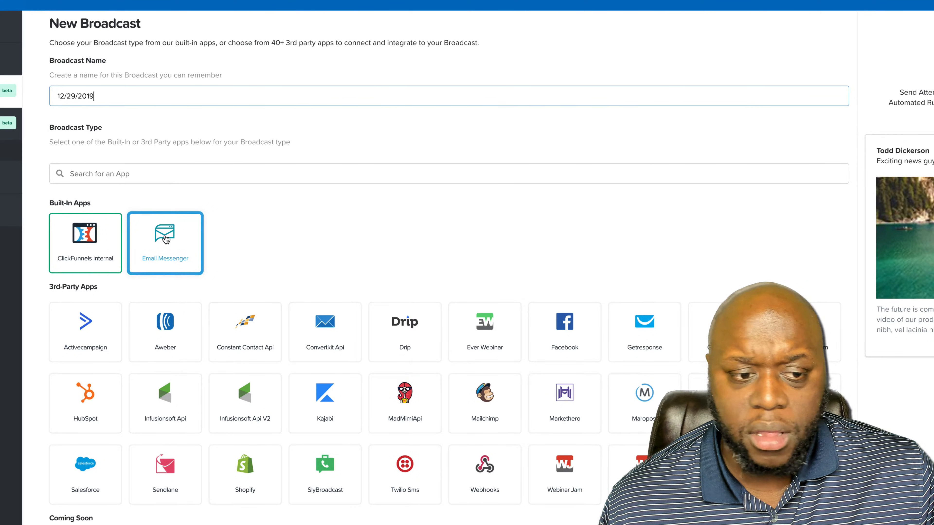
pyautogui.click(166, 240)
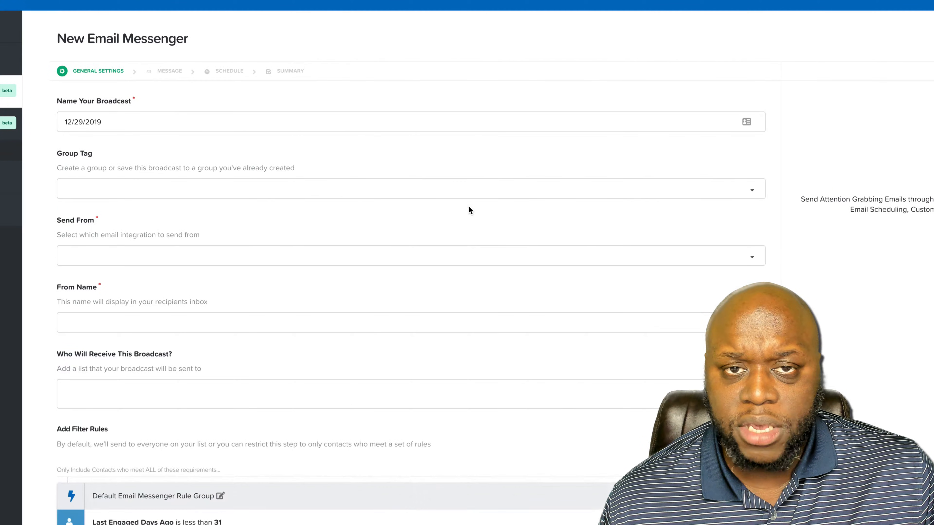
# Set the broadcast's group tag to Best, choose the available email integration as sender and fill in the sender's full name as From Name.
pyautogui.click(325, 190)
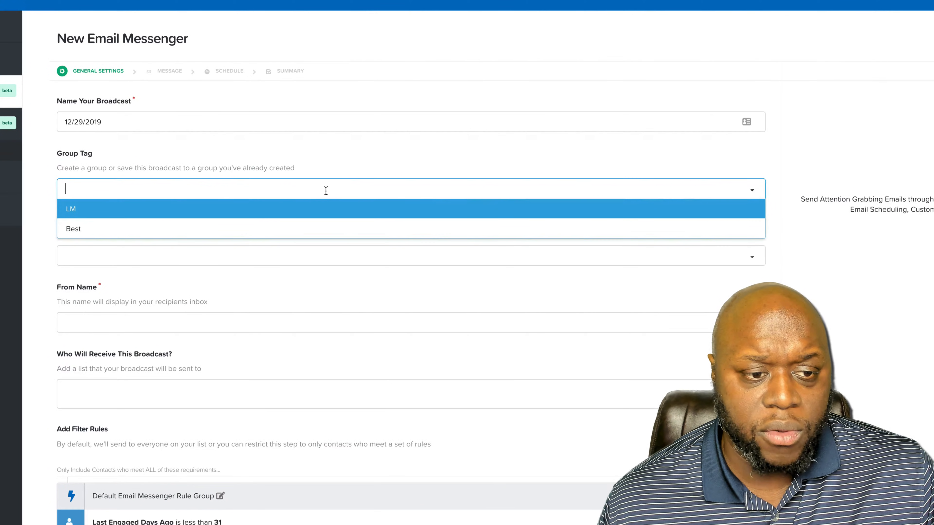
pyautogui.click(299, 232)
pyautogui.click(250, 266)
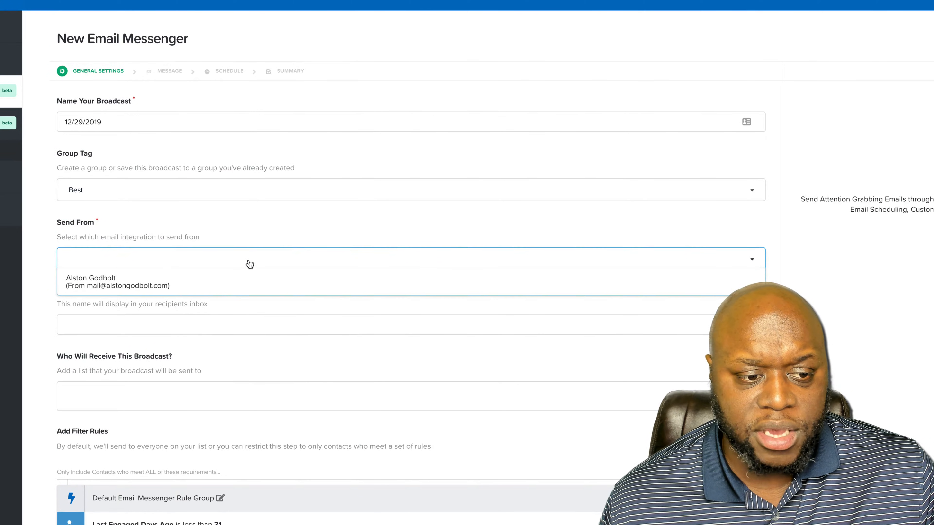
pyautogui.click(223, 290)
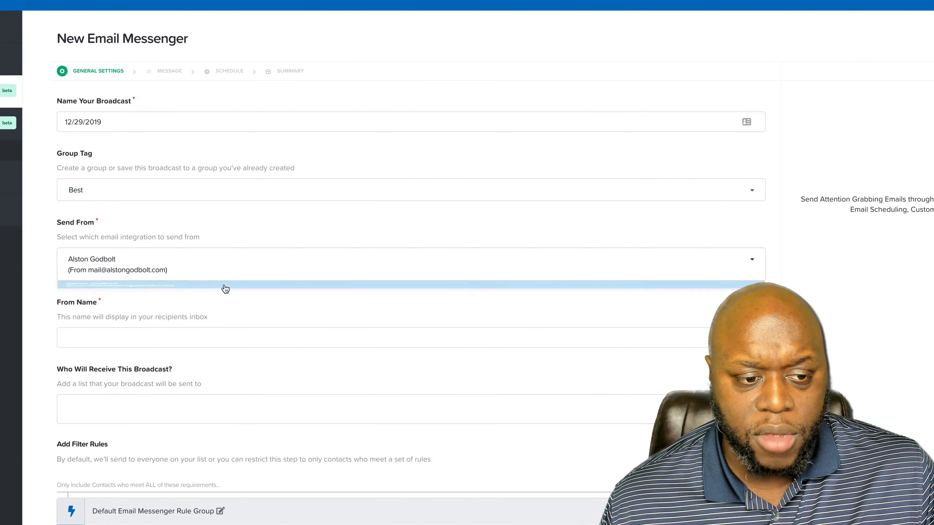
pyautogui.click(221, 338)
pyautogui.click(127, 362)
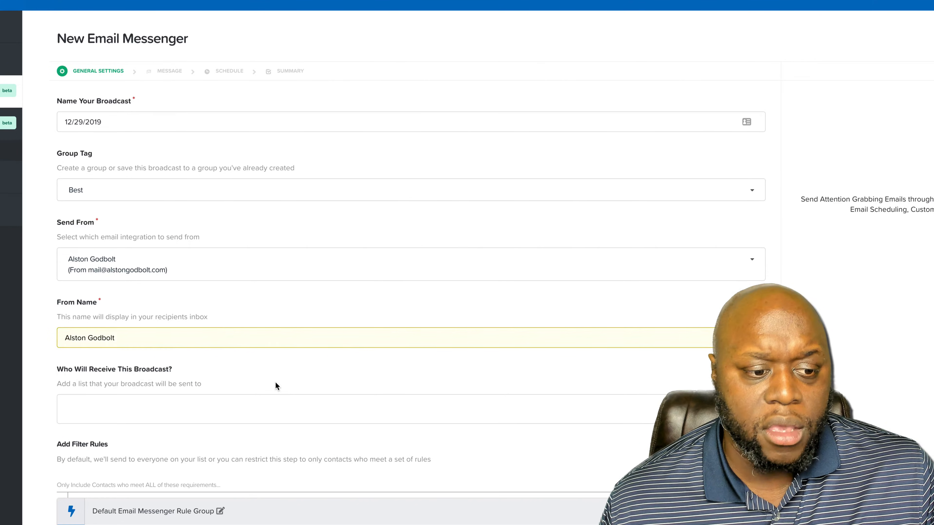
# Add YouTube List, Blog List, YouTube2, Clickfunnels, Project 24 and Social Media as the broadcast's recipient lists.
pyautogui.scroll(-1, 275, 381)
pyautogui.click(165, 390)
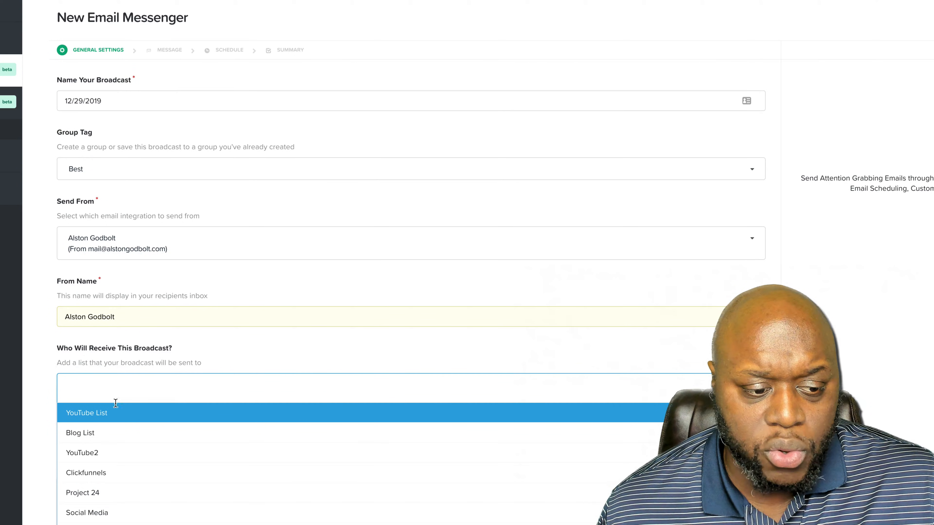
pyautogui.click(106, 417)
pyautogui.click(106, 417)
pyautogui.click(106, 418)
pyautogui.click(107, 418)
pyautogui.click(108, 419)
pyautogui.click(108, 419)
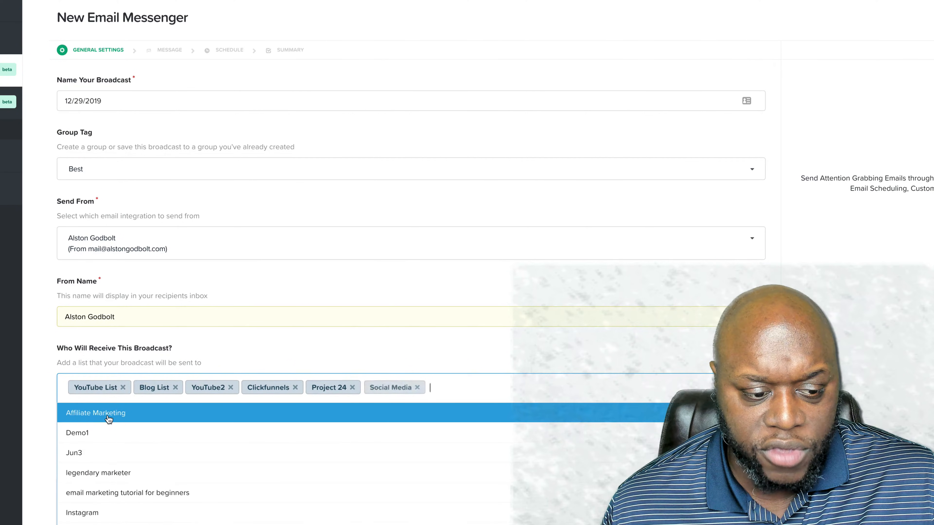
# Add the Affiliate Marketing, Demo1, Jun3, legendary marketer, email marketing tutorial for beginners, Instagram, Ebook, Ebook Buy and Ckid lists as recipients.
pyautogui.click(108, 419)
pyautogui.click(108, 419)
pyautogui.click(108, 419)
pyautogui.click(108, 419)
pyautogui.click(108, 421)
pyautogui.click(108, 430)
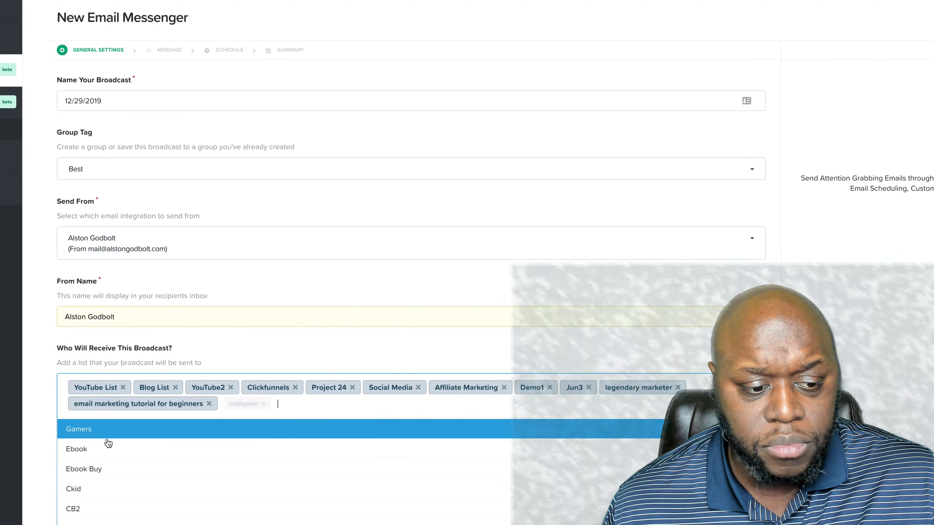
pyautogui.click(108, 445)
pyautogui.click(108, 446)
pyautogui.click(108, 445)
pyautogui.press('Escape')
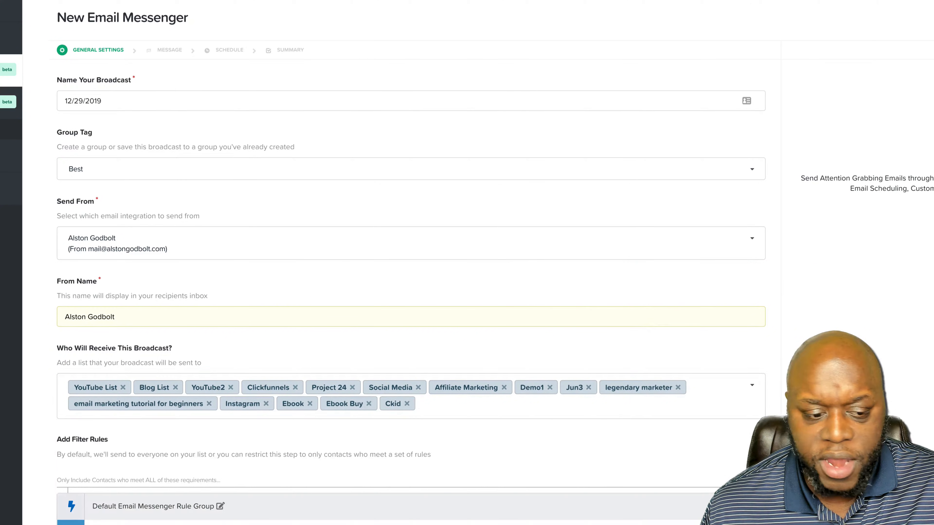
# Delete the Default Email Messenger Rule Group from the filter rules and continue to the broadcast's message settings.
pyautogui.scroll(-5, 405, 258)
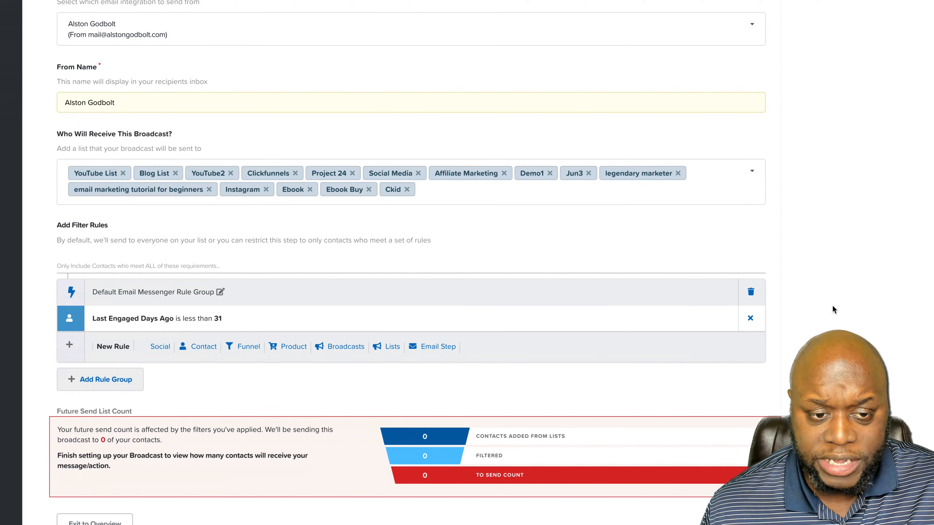
pyautogui.click(752, 294)
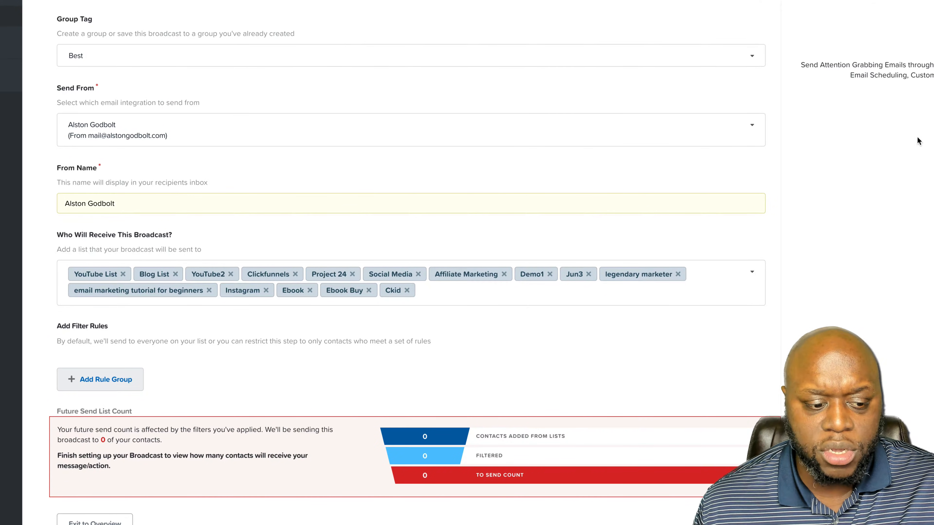
pyautogui.press('super+r')
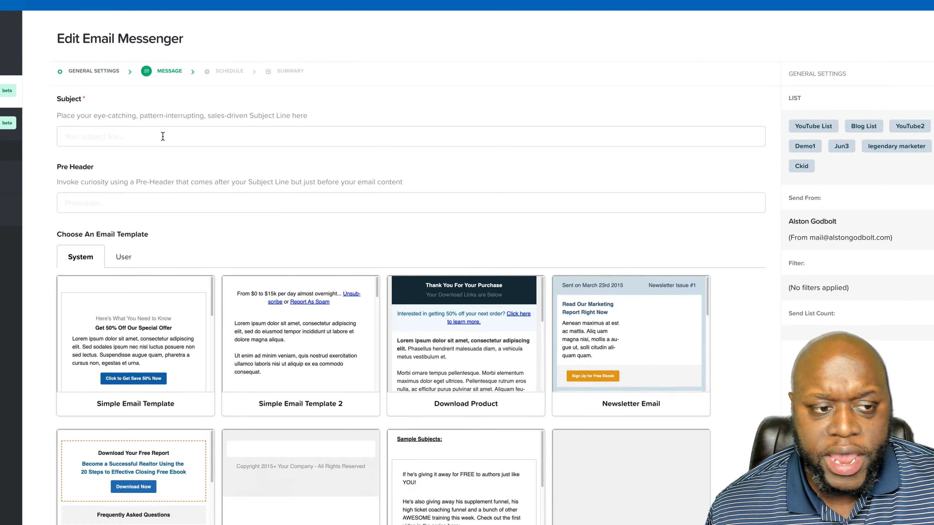
# Enter Video Inside as the email subject and select the Simple Email Template.
pyautogui.click(163, 137)
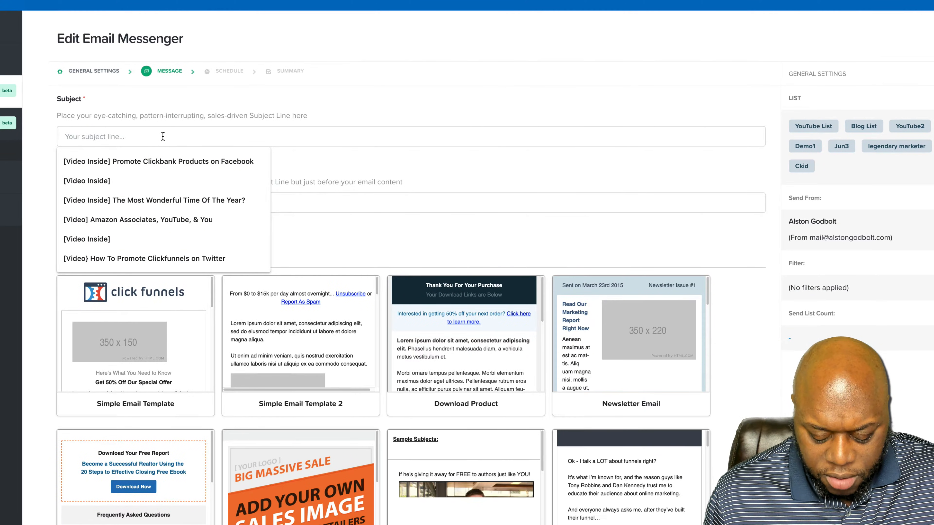
pyautogui.write('Video Inside')
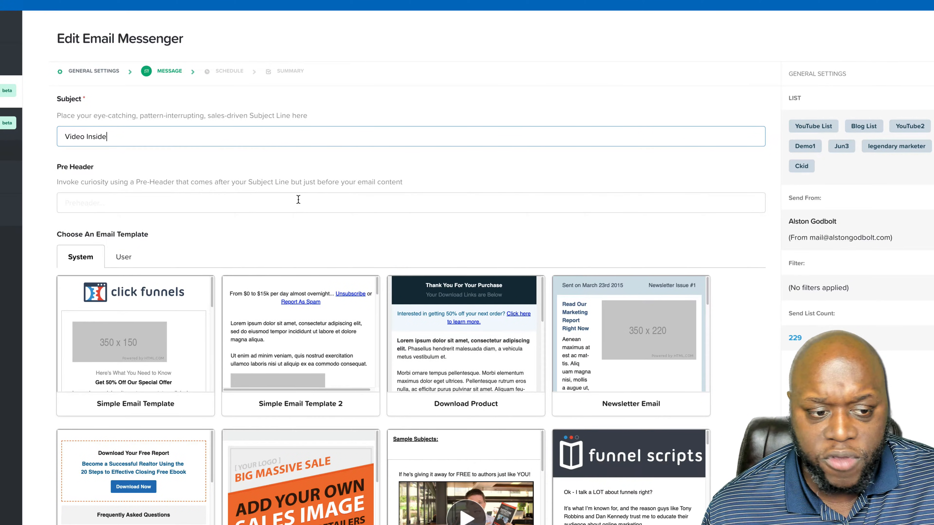
pyautogui.scroll(-5, 290, 239)
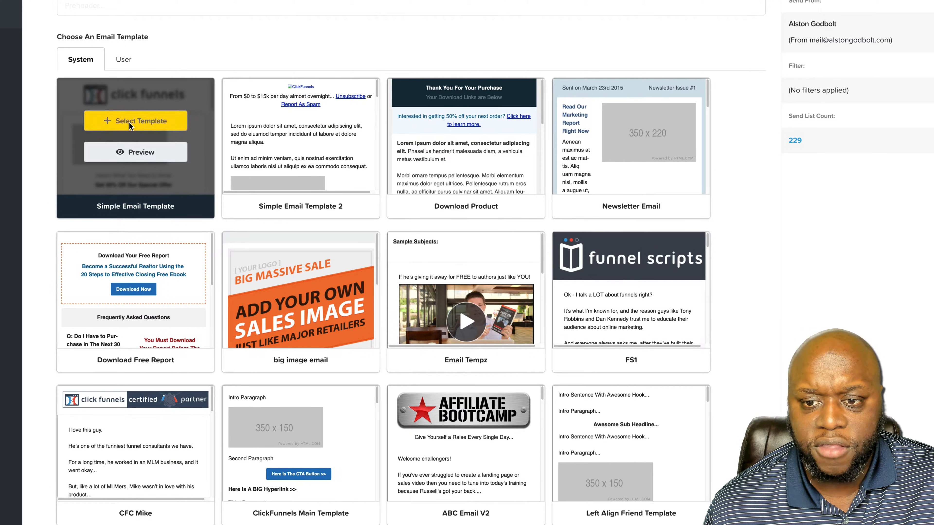
pyautogui.click(129, 122)
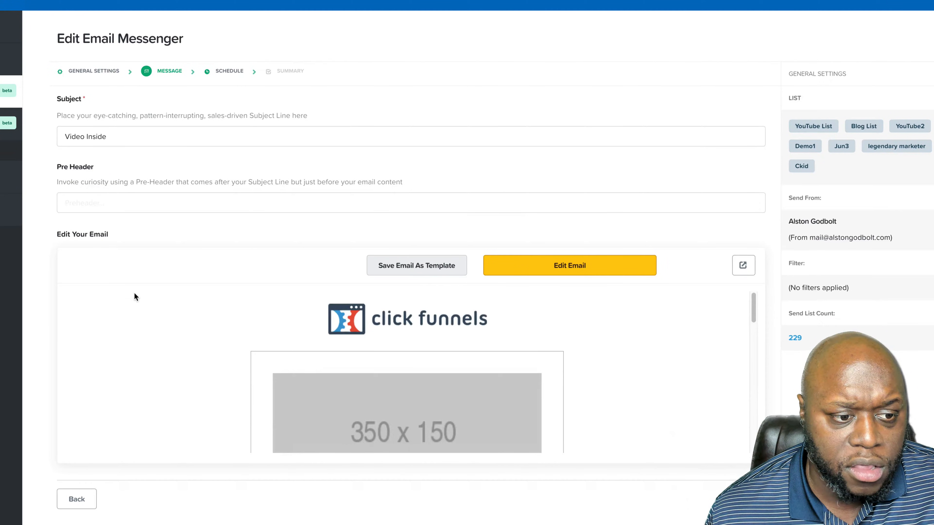
# Open the broadcast email for editing and delete all of the template's rows, including the logo, content and footer rows.
pyautogui.click(577, 269)
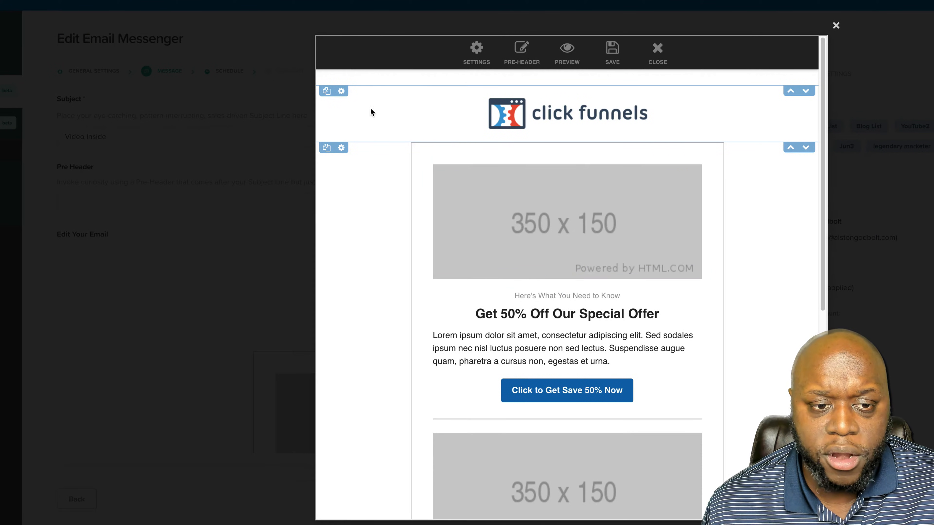
pyautogui.click(341, 92)
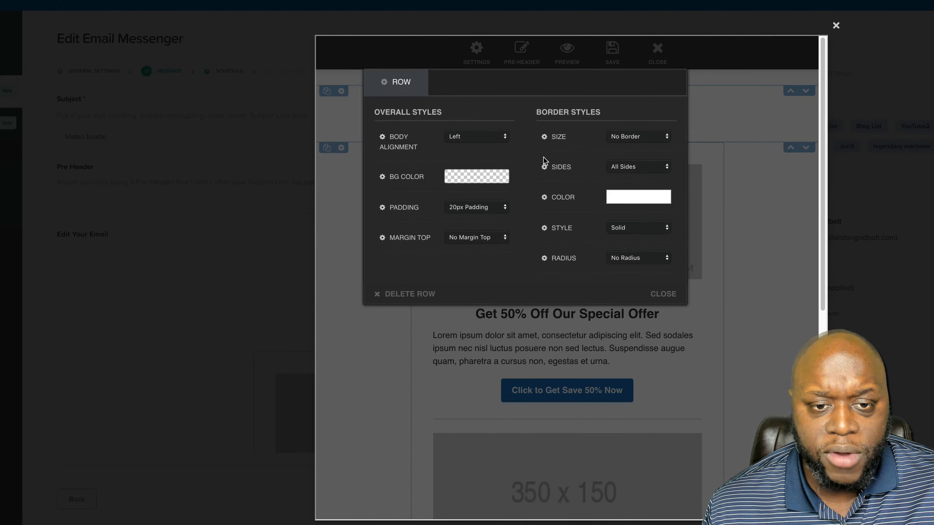
pyautogui.click(426, 294)
pyautogui.click(340, 92)
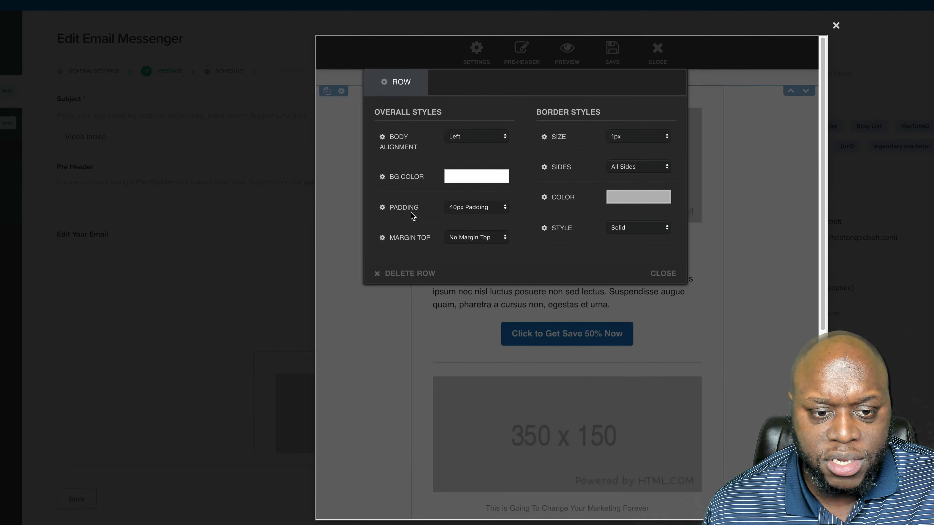
pyautogui.click(419, 275)
pyautogui.click(341, 102)
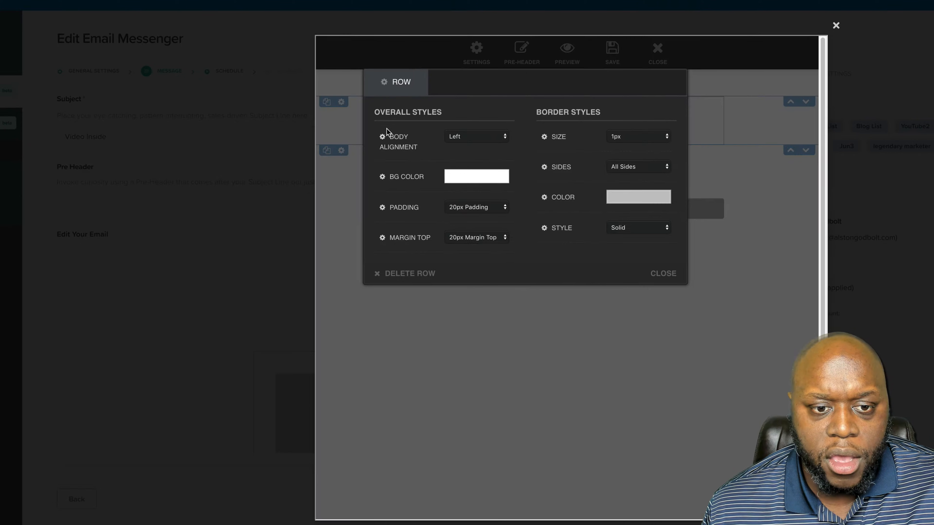
pyautogui.click(411, 275)
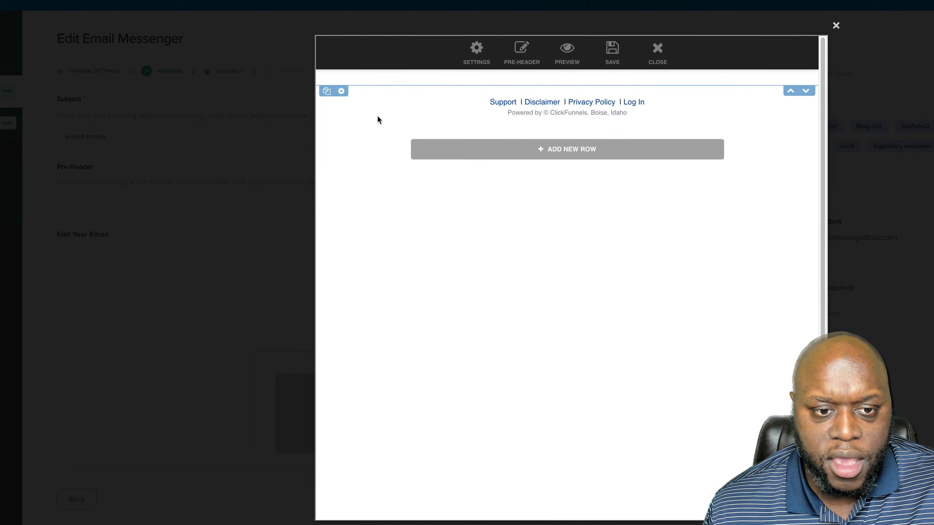
pyautogui.click(341, 92)
pyautogui.click(420, 295)
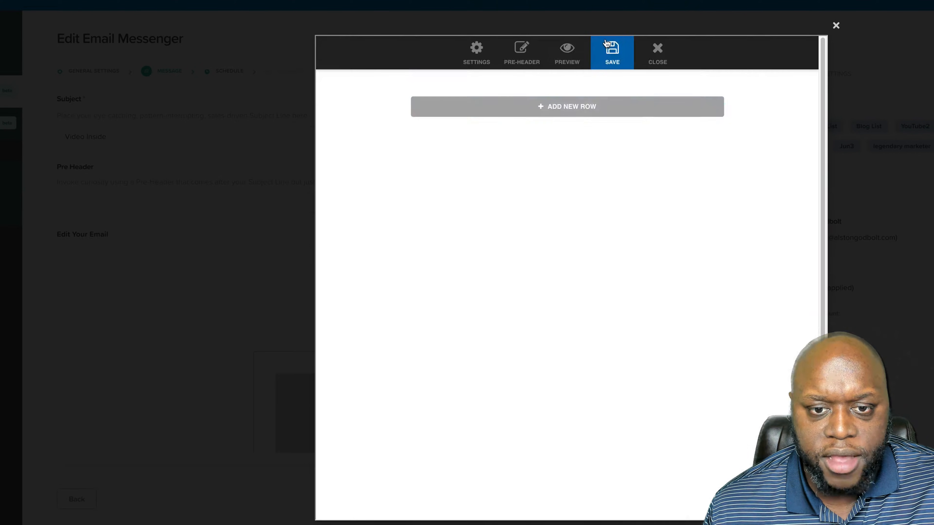
# Add a new row to the empty email and insert a Text / Headline element in it.
pyautogui.click(563, 110)
pyautogui.click(538, 99)
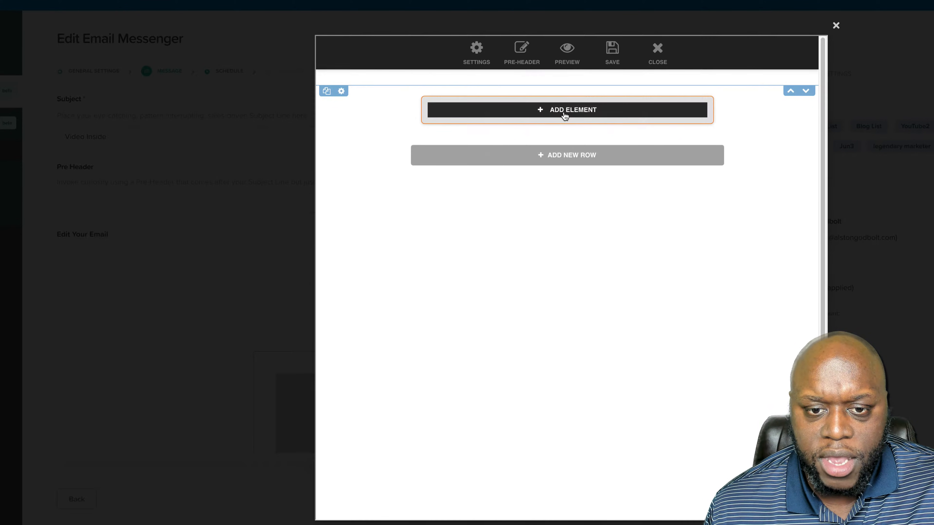
pyautogui.click(565, 115)
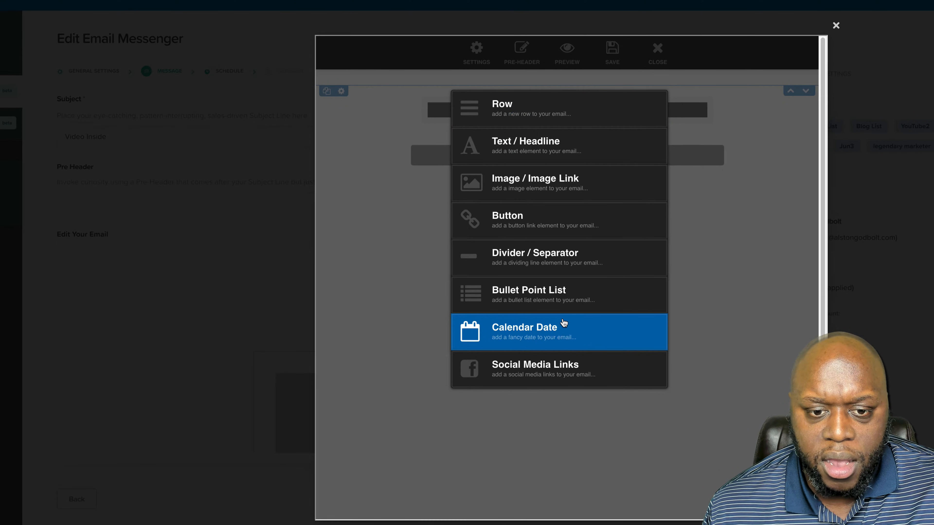
pyautogui.click(550, 151)
# Replace the placeholder text with "Hello there," and, after a blank line, "I've got a special offer for you...".
pyautogui.tripleClick(507, 104)
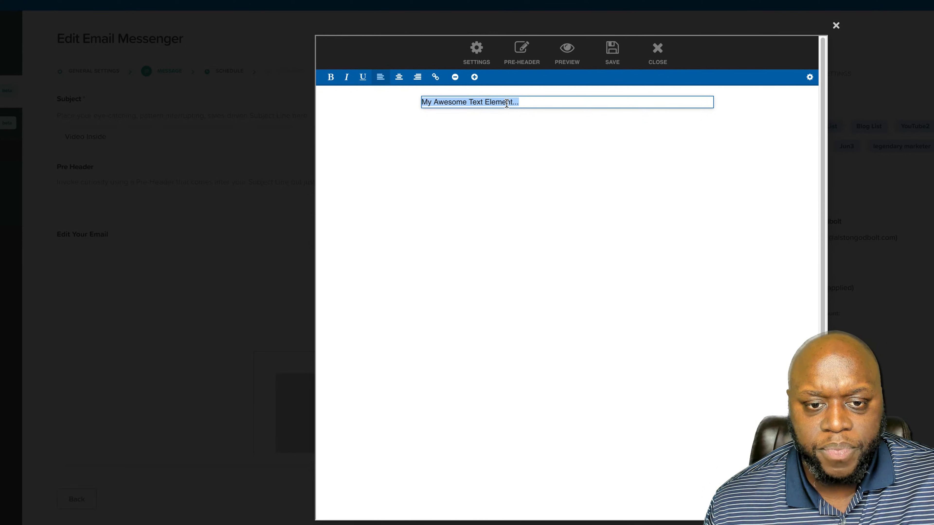
pyautogui.write('H')
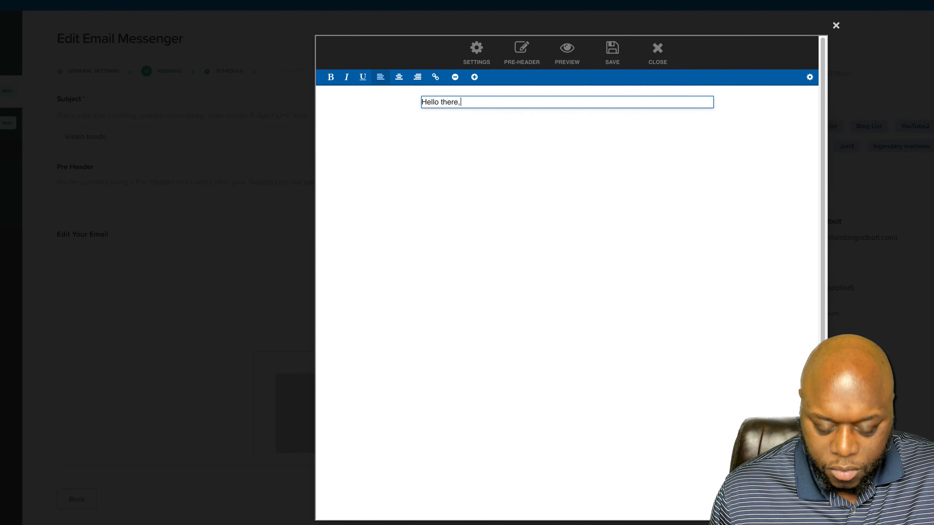
pyautogui.write('ello there,')
pyautogui.press('Return')
pyautogui.press('Return')
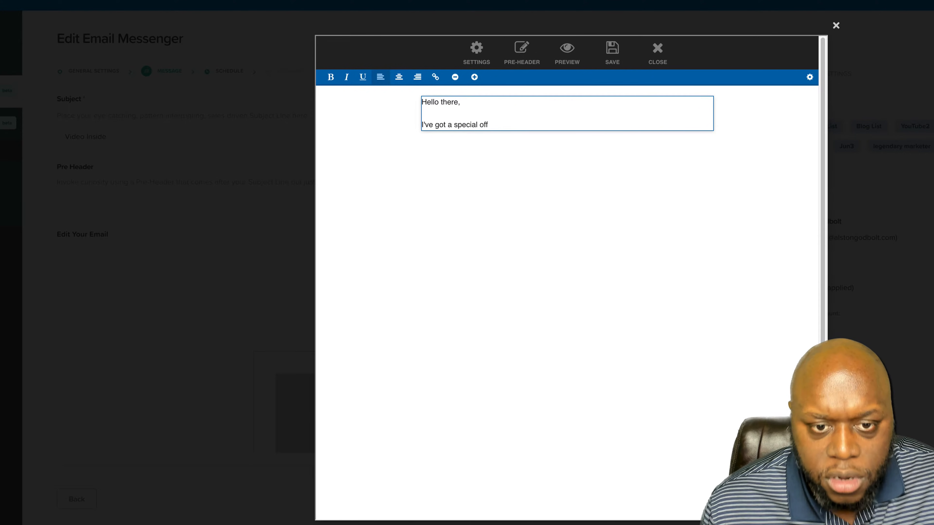
pyautogui.write("I've got a special offer for you...")
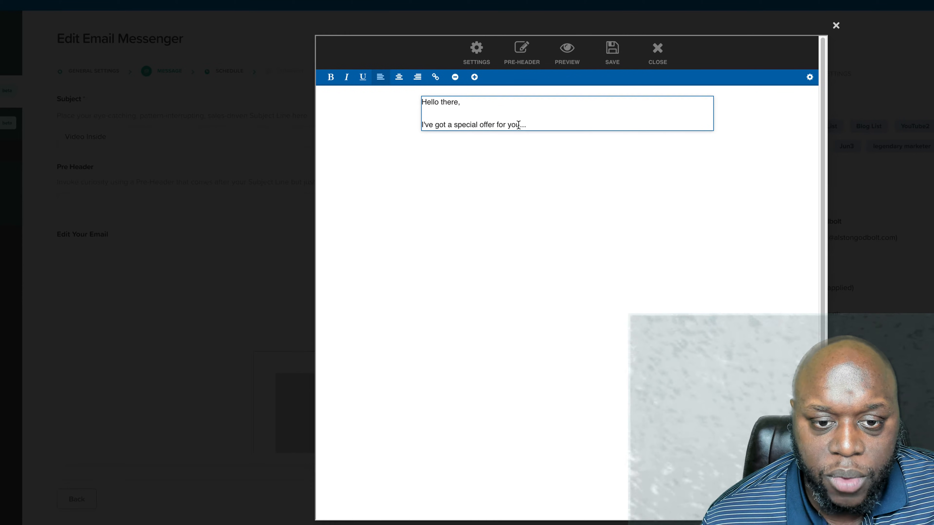
# Link the words "I've got a special offer for you" to the /start page of the sender's website and save the email.
pyautogui.moveTo(518, 126); pyautogui.dragTo(422, 124)
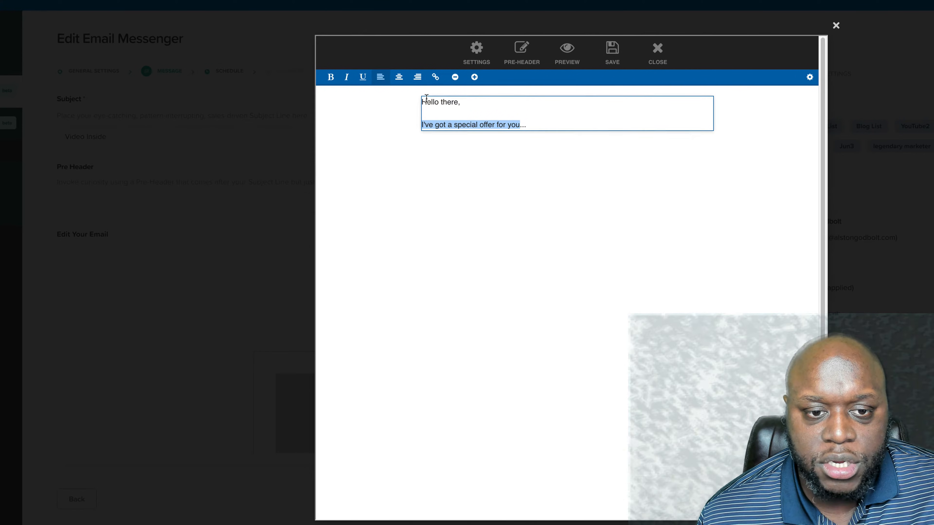
pyautogui.click(435, 77)
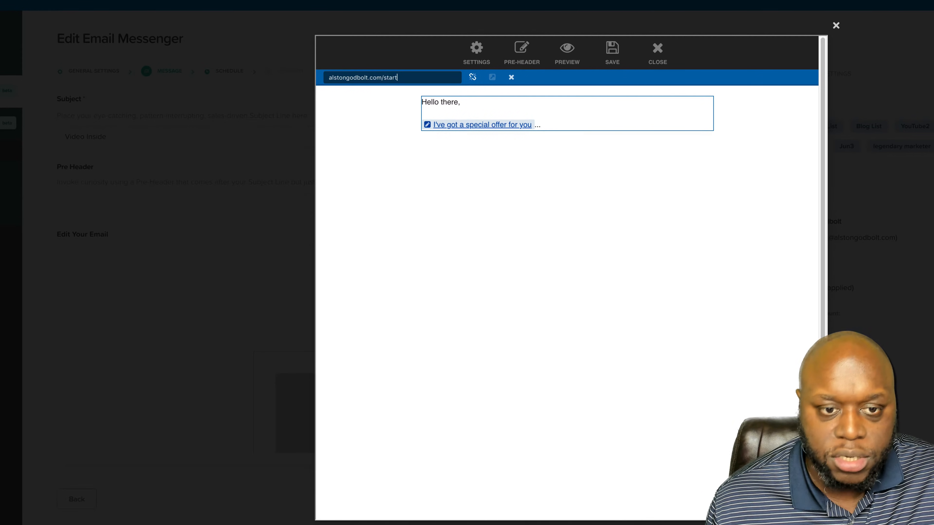
pyautogui.click(612, 61)
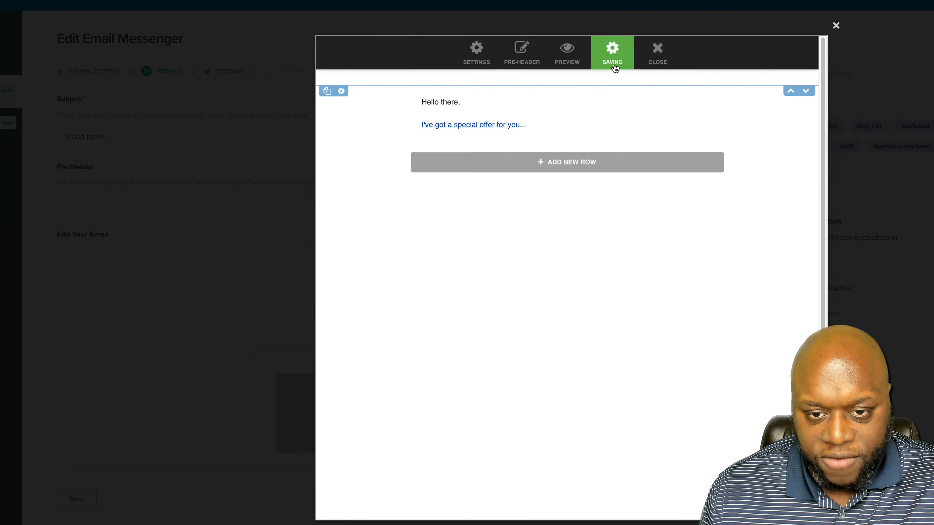
# Preview the email, test its special offer link in an incognito window and return to the email editor.
pyautogui.click(567, 55)
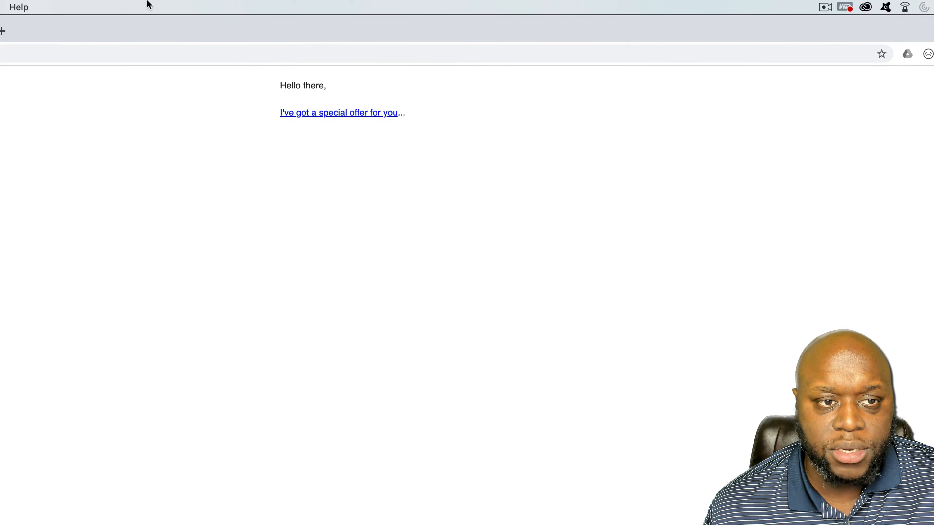
pyautogui.rightClick(340, 113)
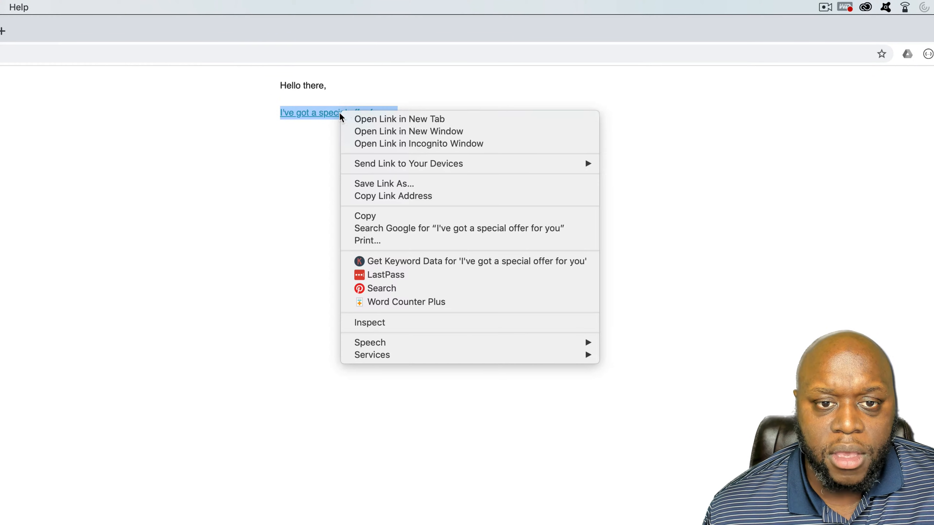
pyautogui.click(359, 143)
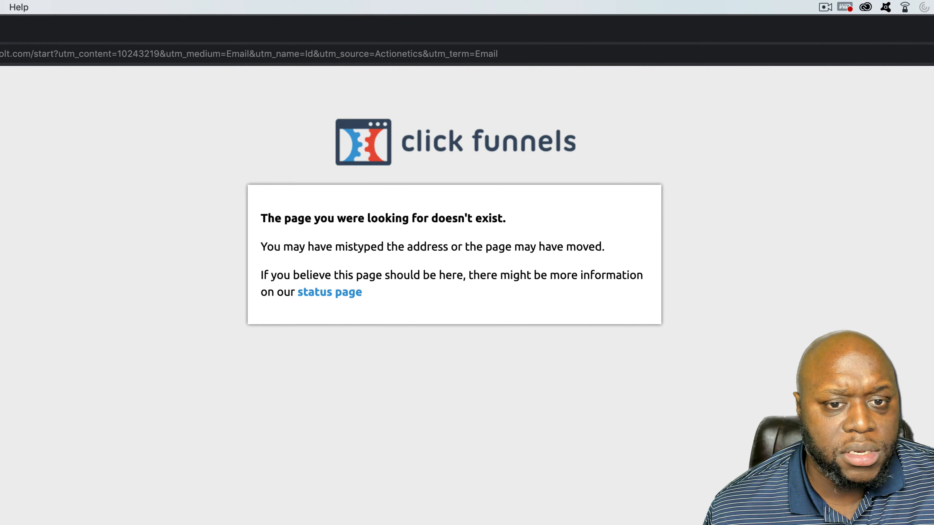
pyautogui.press('super+w')
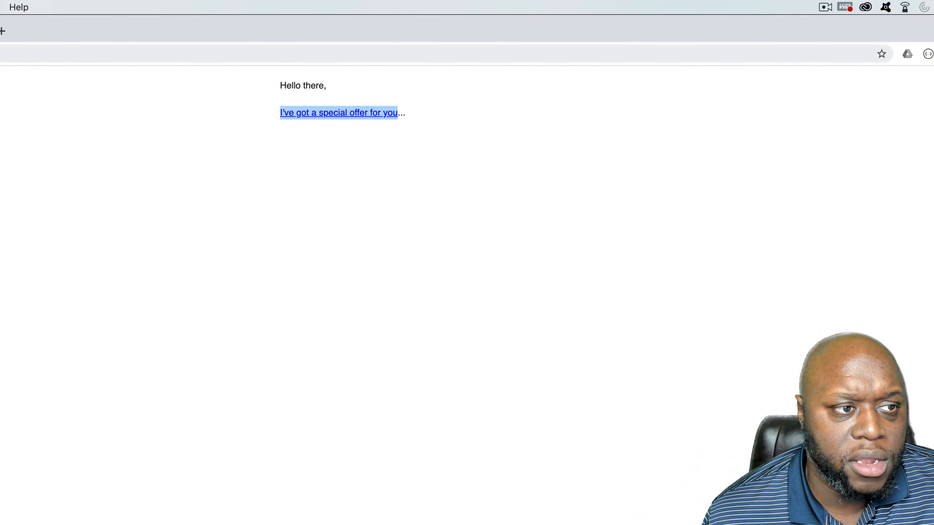
pyautogui.click(0, 31)
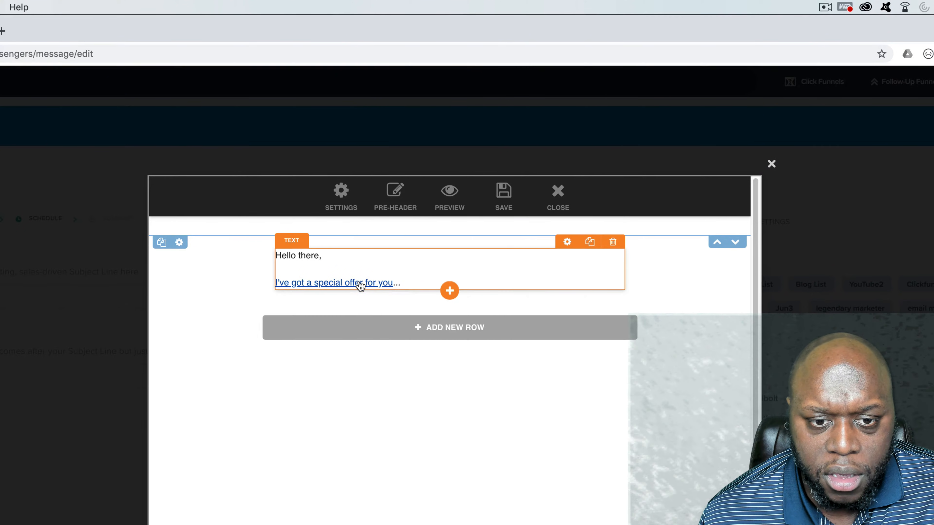
# Add the missing http prefix to the special offer link's address, save the email and close the email editor.
pyautogui.click(360, 284)
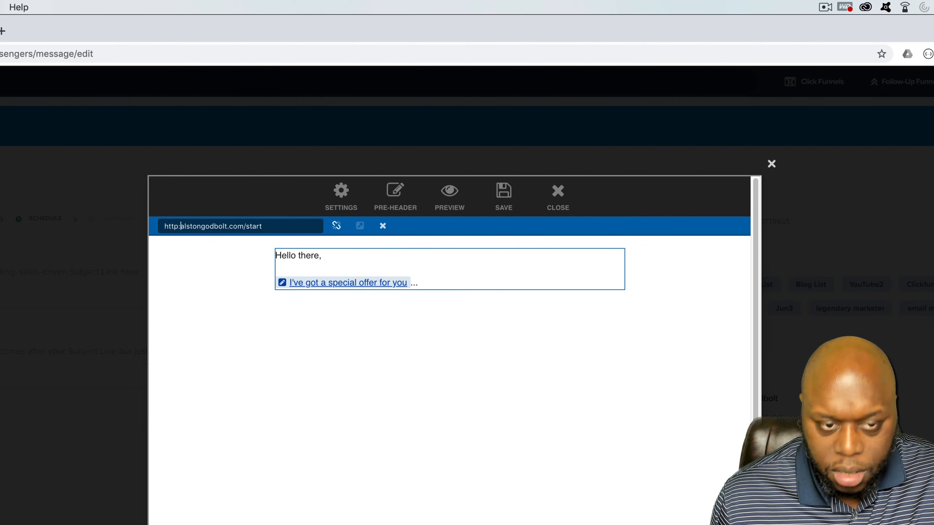
pyautogui.click(504, 195)
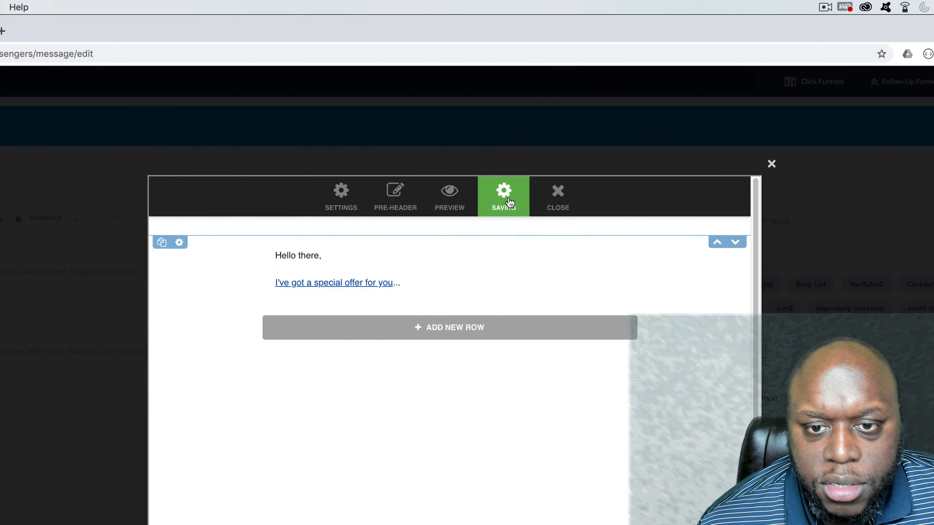
pyautogui.click(557, 206)
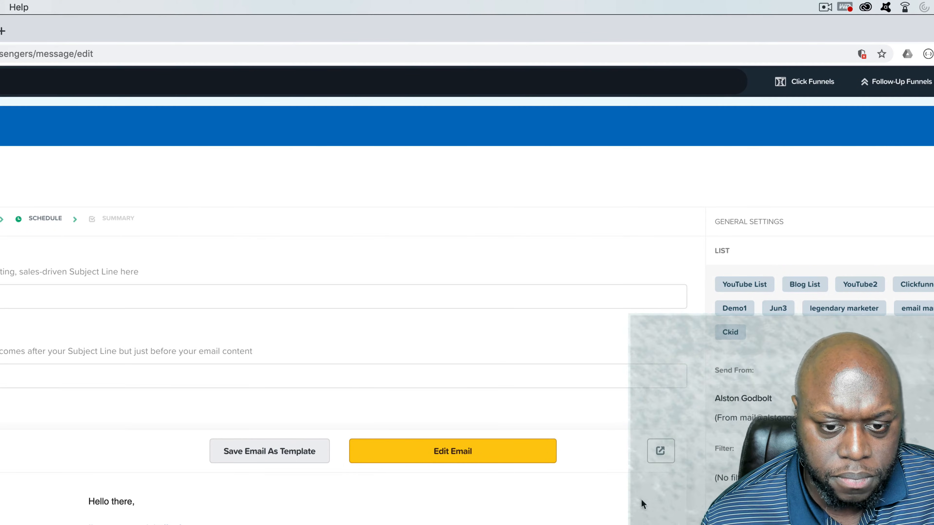
# Reopen the email, preview it, test the special offer link, and close both the preview and the email editor.
pyautogui.click(473, 453)
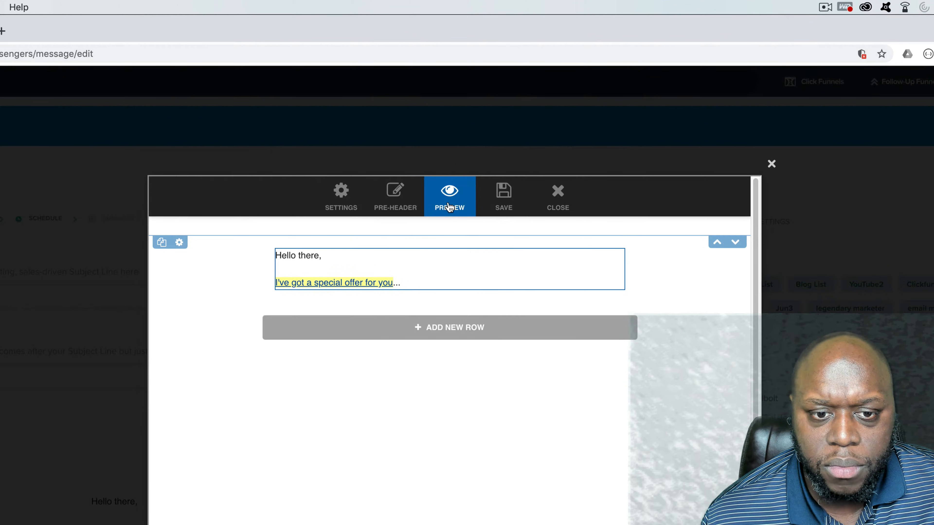
pyautogui.click(449, 207)
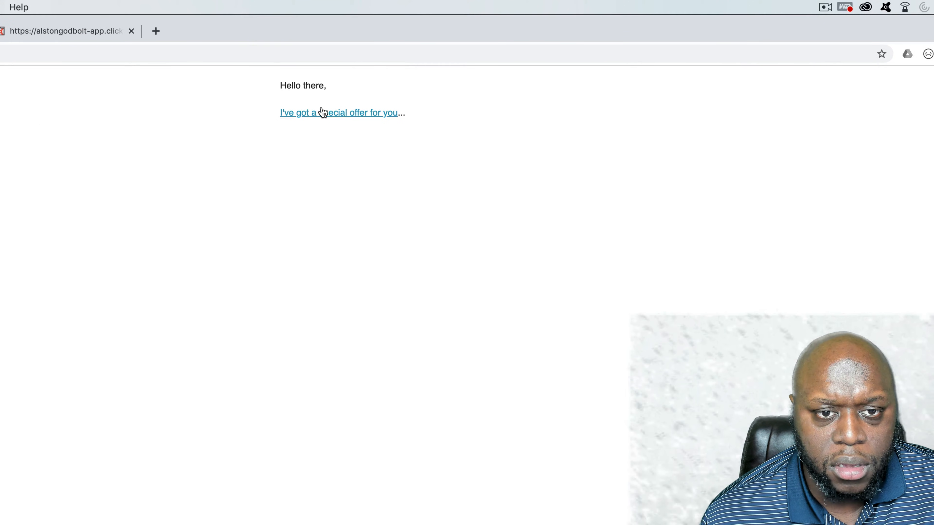
pyautogui.click(323, 112)
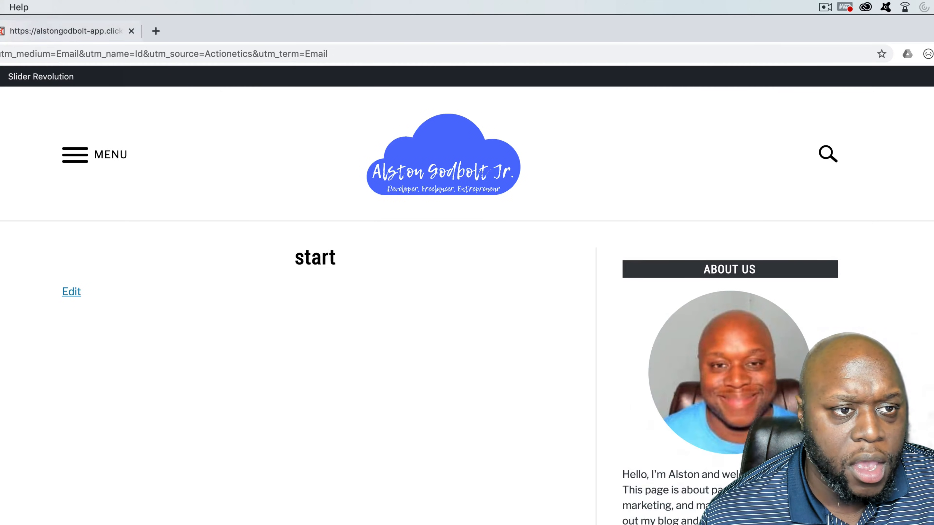
pyautogui.press('super+w')
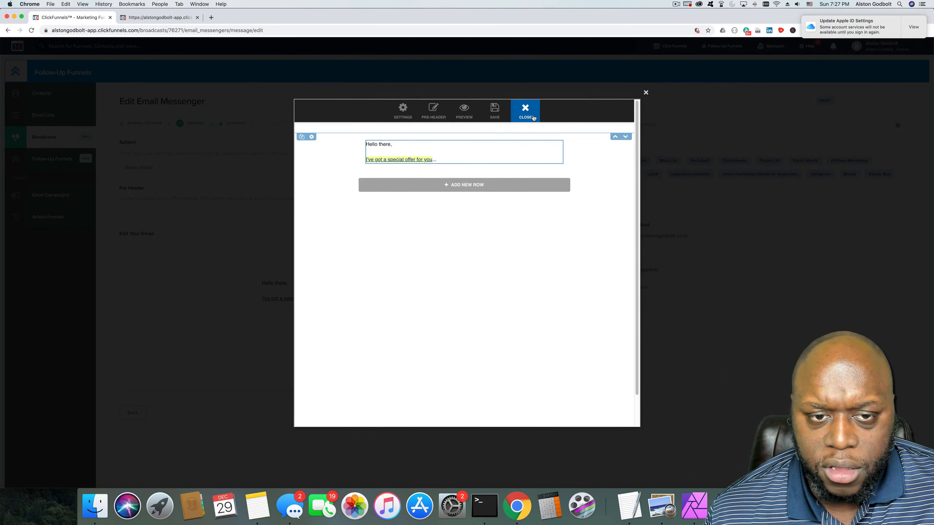
pyautogui.click(533, 118)
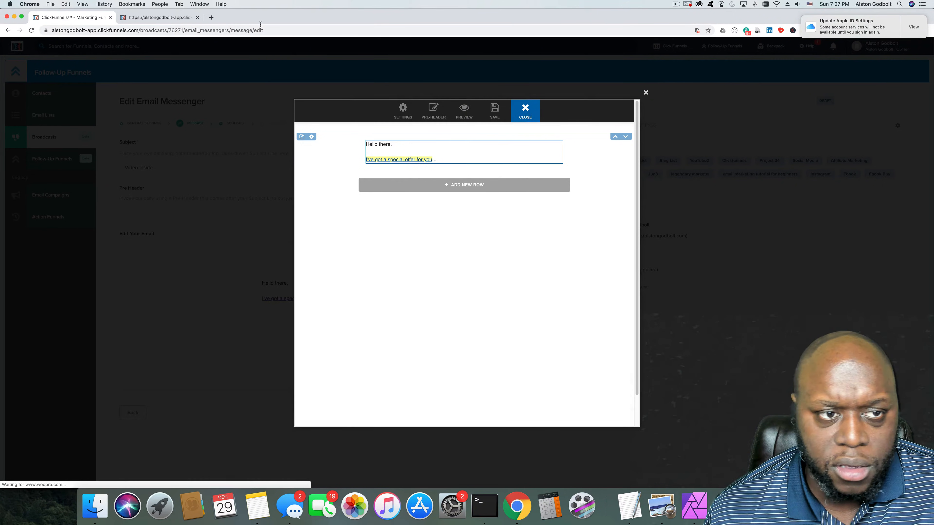
# Continue to the broadcast's schedule and set it to send on December 30, 2019 at 09:30 PM.
pyautogui.scroll(-2, 508, 365)
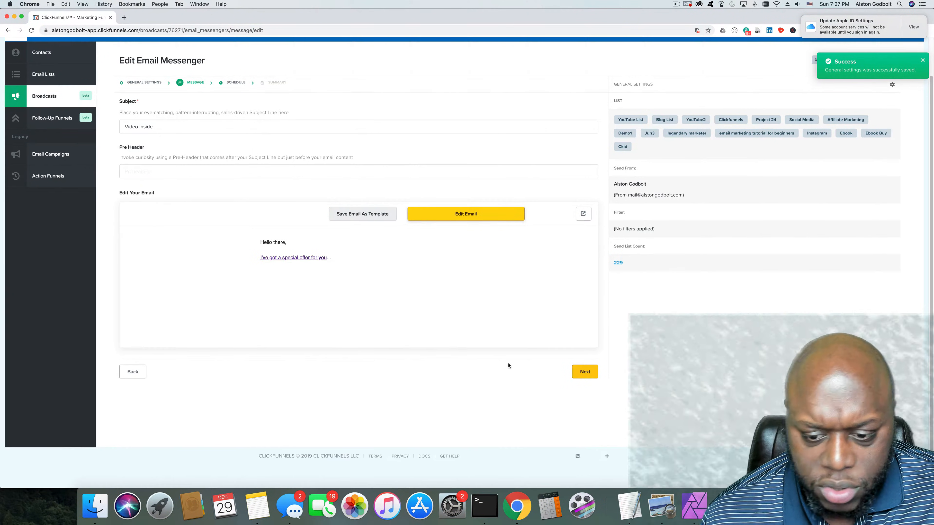
pyautogui.click(588, 372)
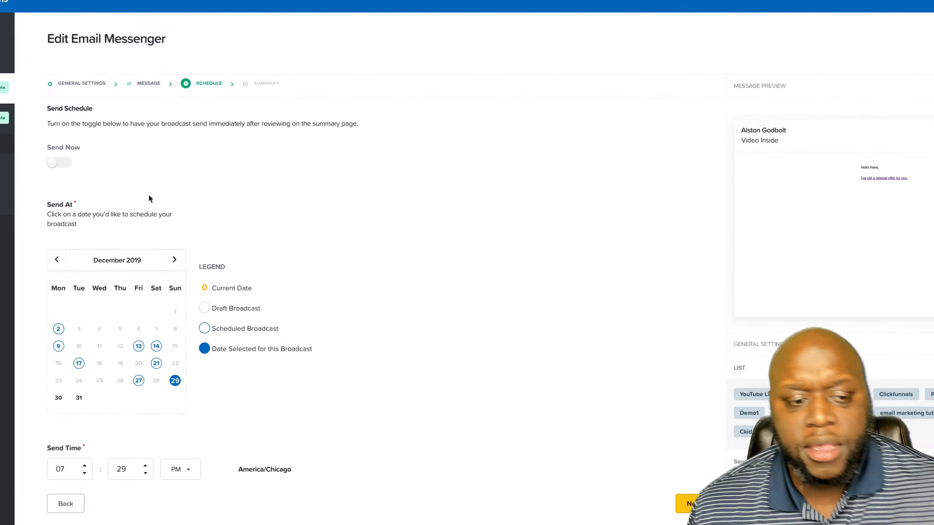
pyautogui.scroll(-1, 275, 172)
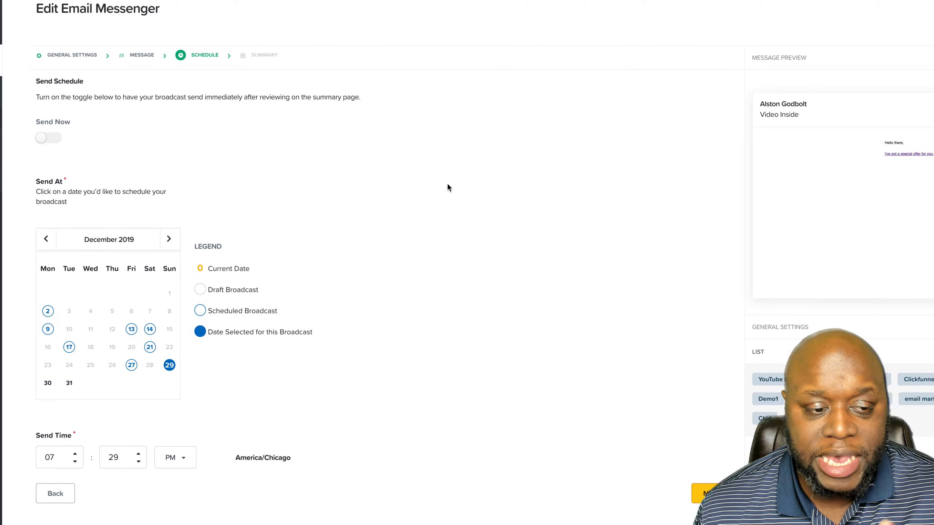
pyautogui.scroll(-1, 409, 384)
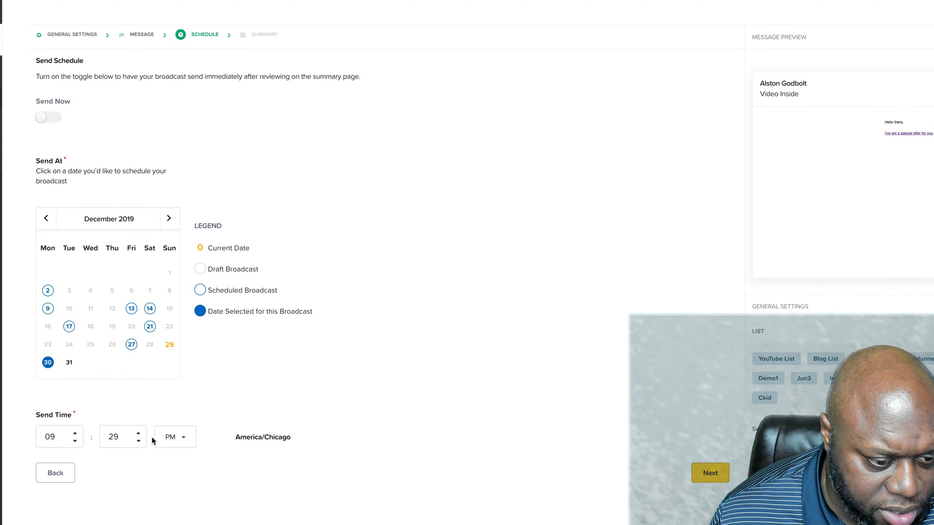
pyautogui.click(138, 433)
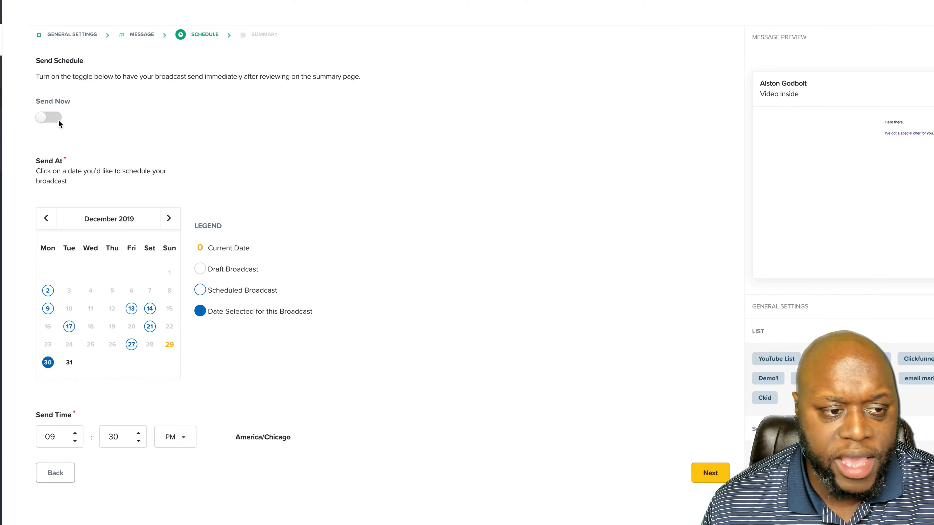
# Check the schedule settings, continue to the broadcast summary and review its recipients, sender, send count and send time.
pyautogui.scroll(-3, 452, 379)
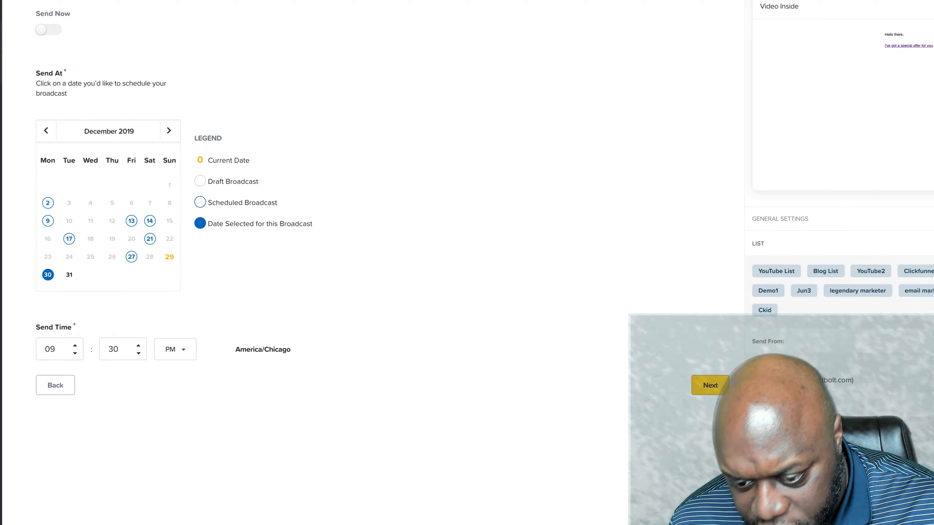
pyautogui.scroll(4, 682, 455)
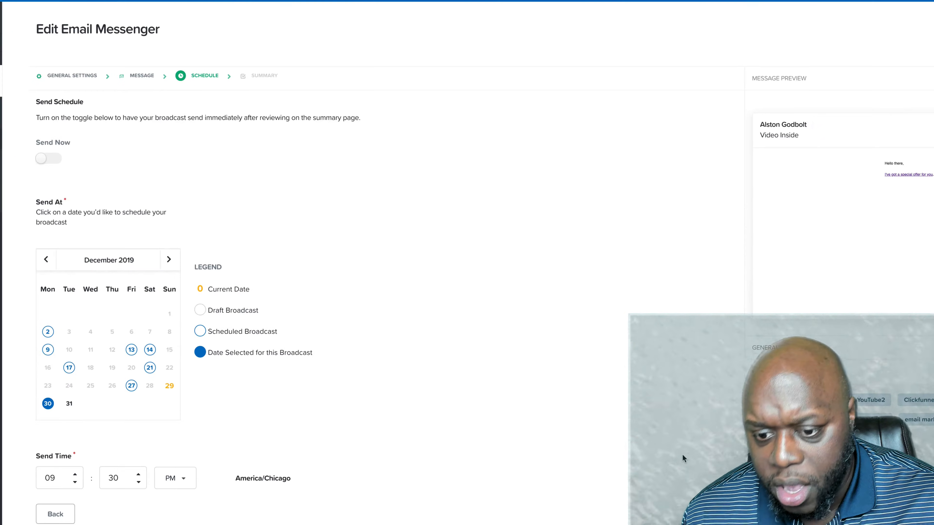
pyautogui.scroll(-4, 682, 458)
pyautogui.click(710, 387)
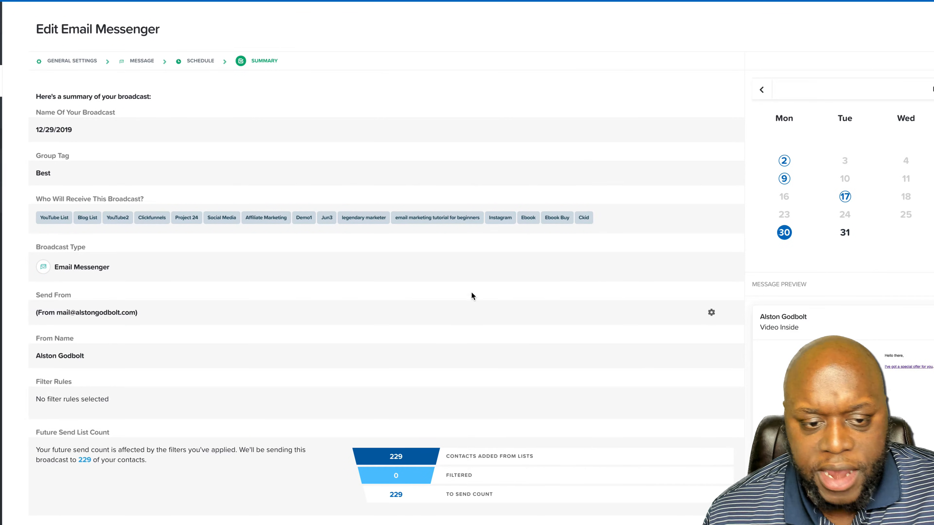
pyautogui.scroll(-2, 444, 307)
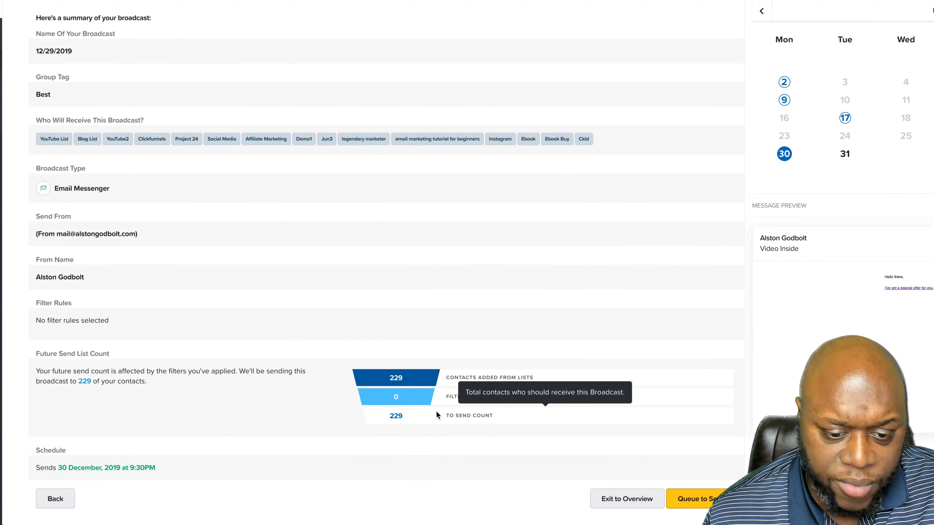